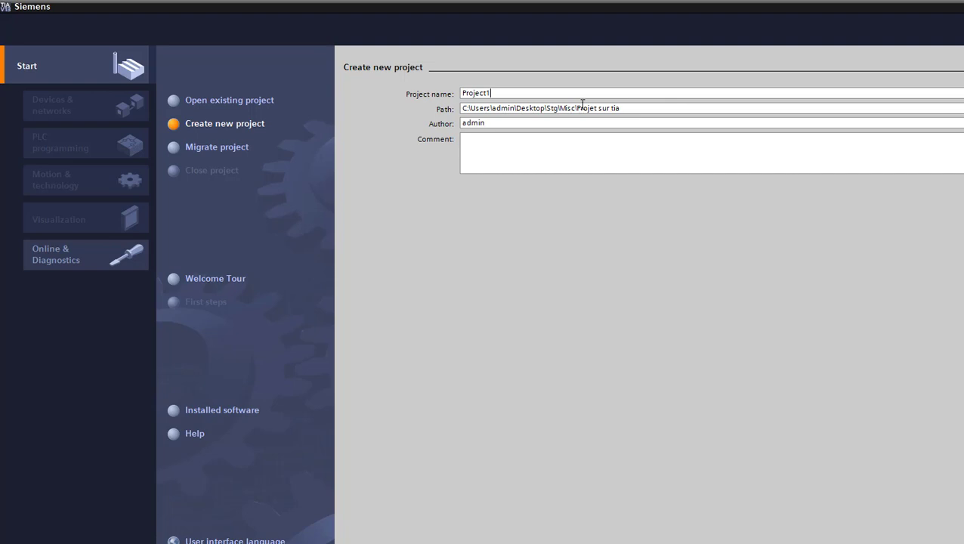
Create a new TIA Portal project named Project_OPC1
double_click(556, 94)
text(Project_OPC1)
key(Return)
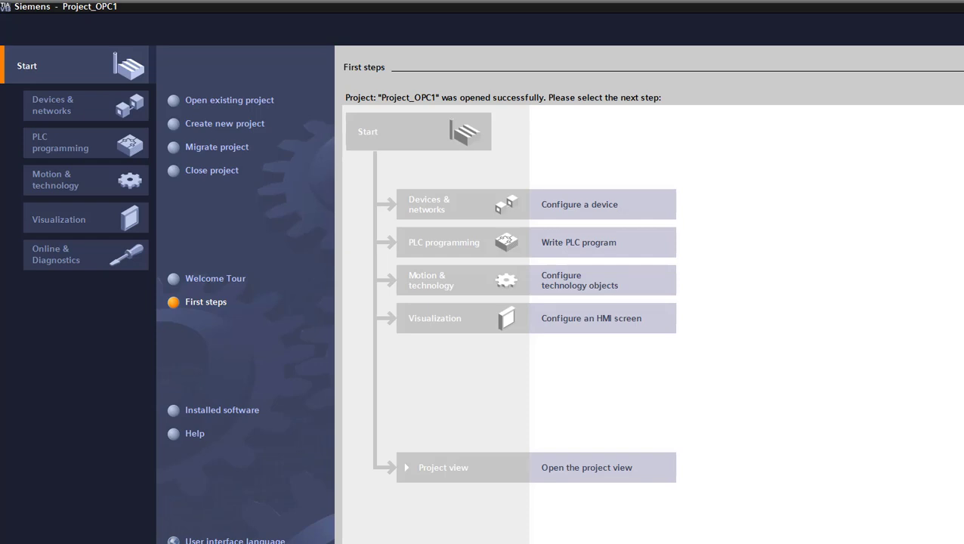
Add an S7-300 CPU 315-2 PN/DP controller, order number 6ES7 315-2EH13-0AB0
click(609, 211)
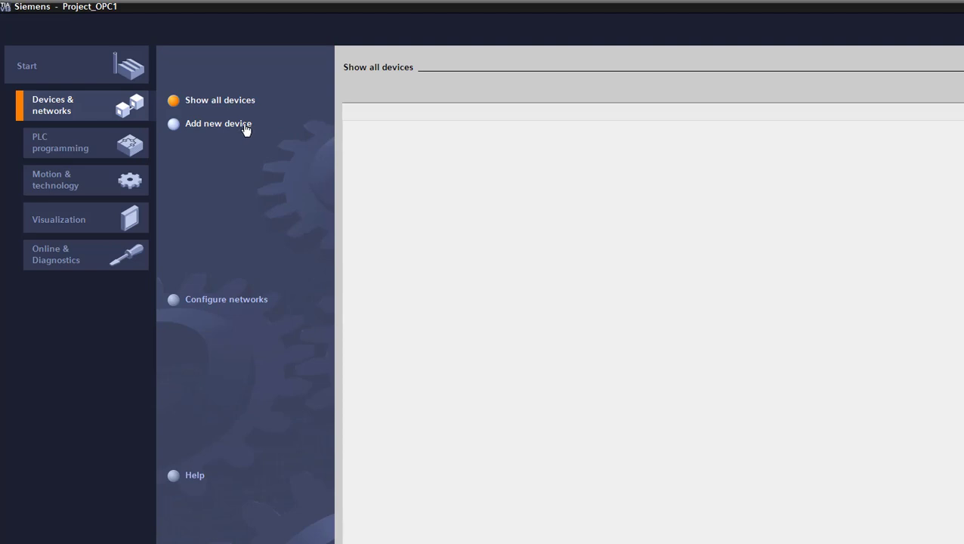
click(245, 129)
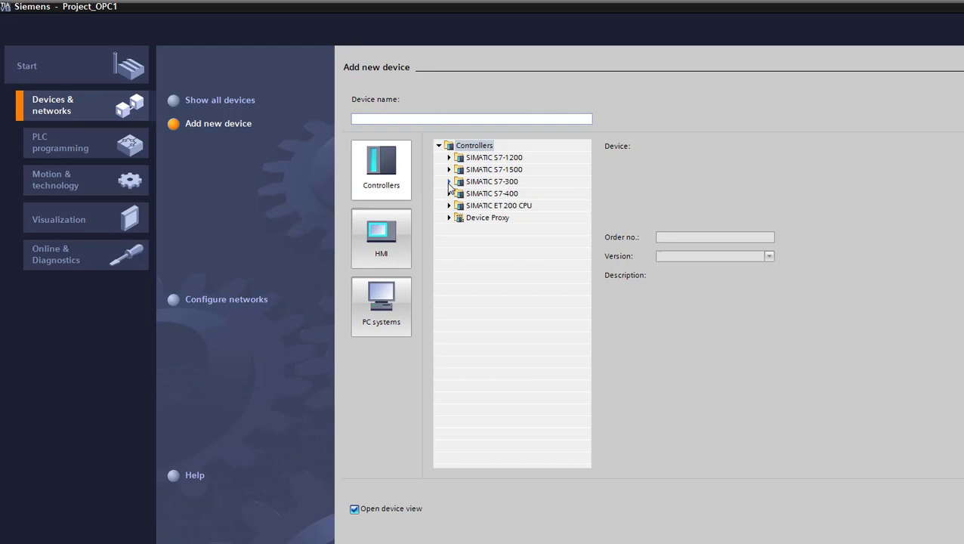
click(449, 182)
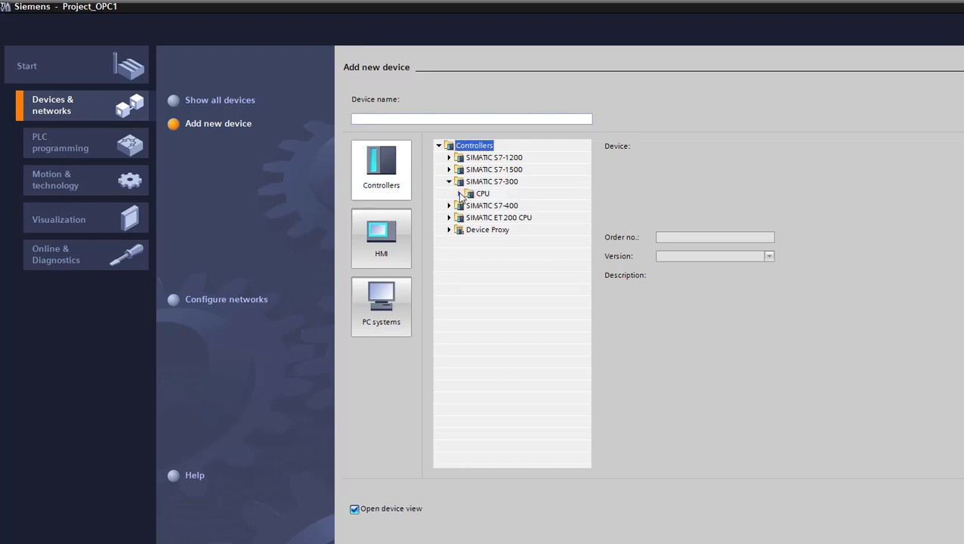
click(459, 193)
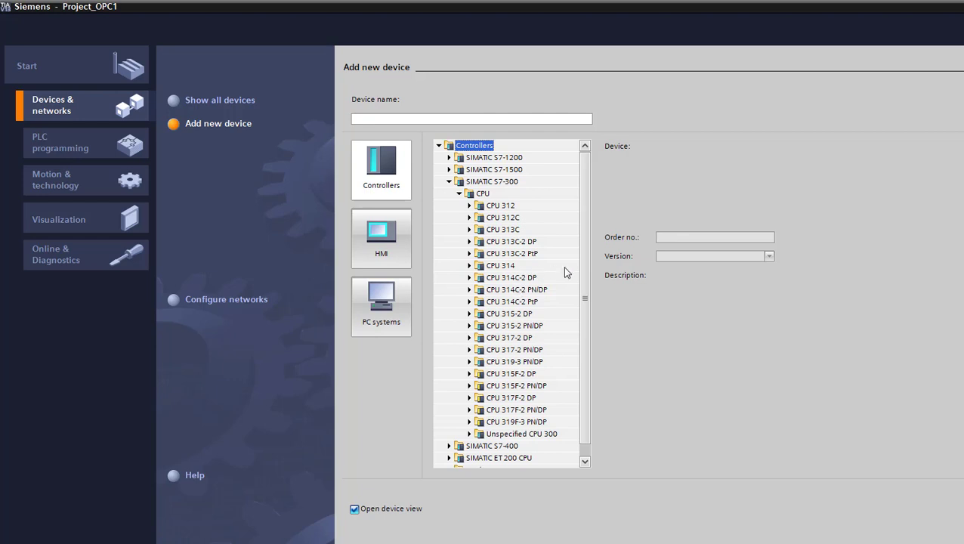
click(469, 326)
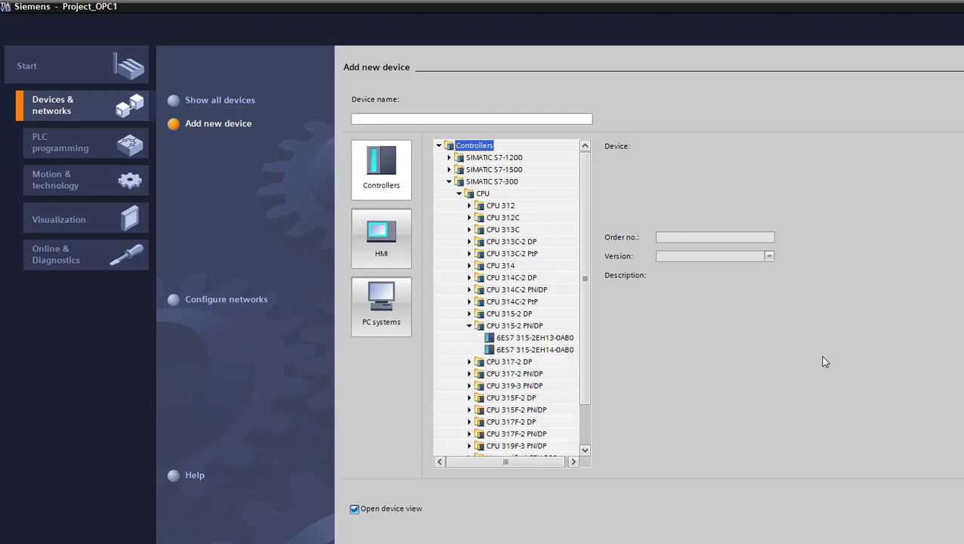
click(532, 338)
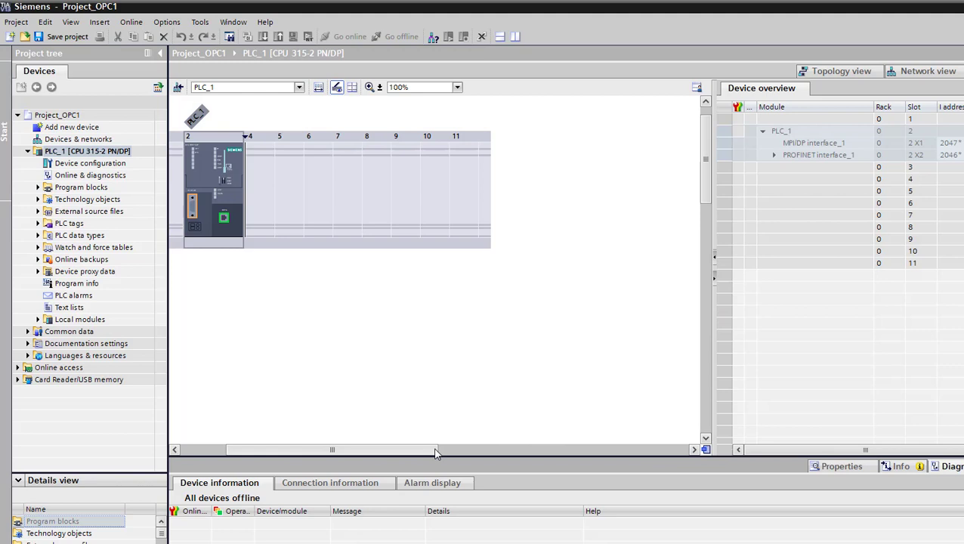
drag(433, 451, 378, 451)
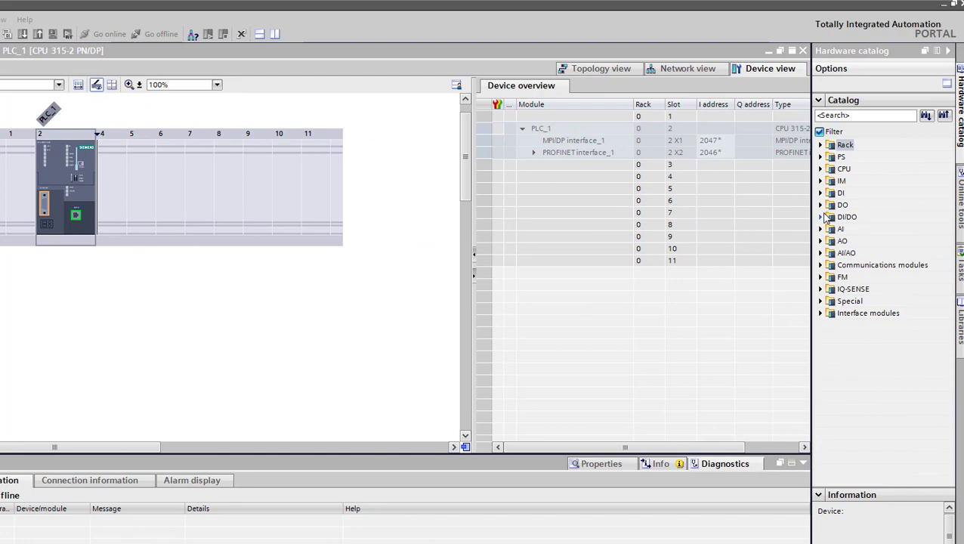
click(821, 217)
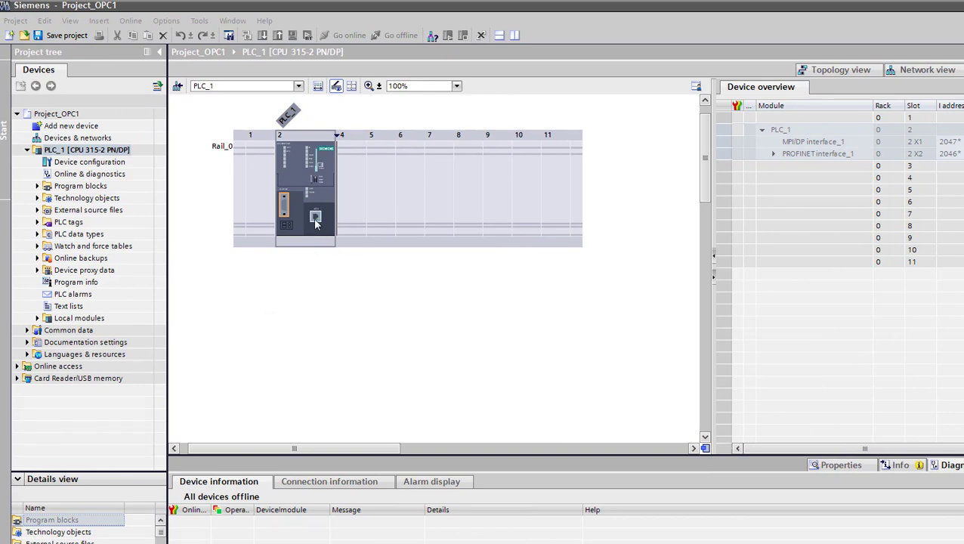
Attach the CPU's PROFINET interface to new subnet PN/IE_1, keeping IP 192.168.0.1
click(293, 262)
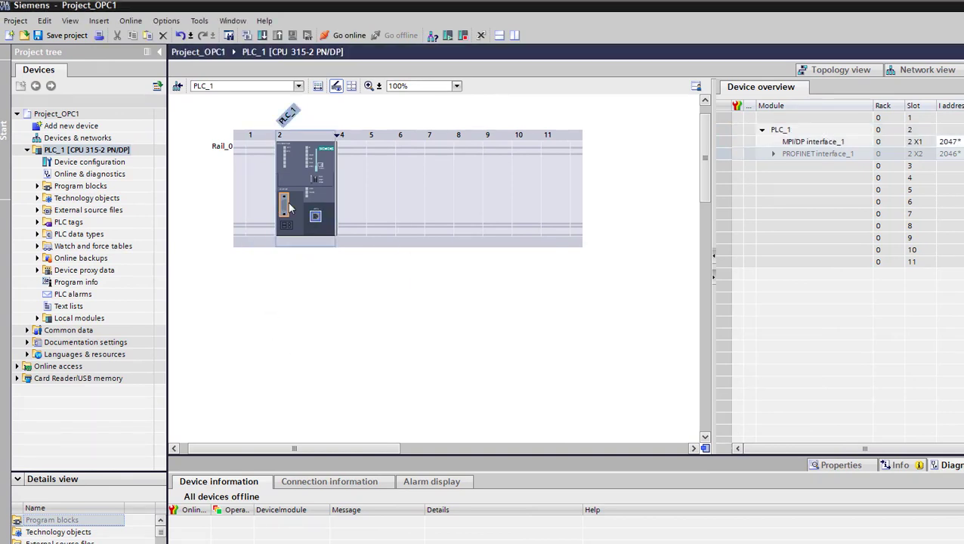
click(841, 465)
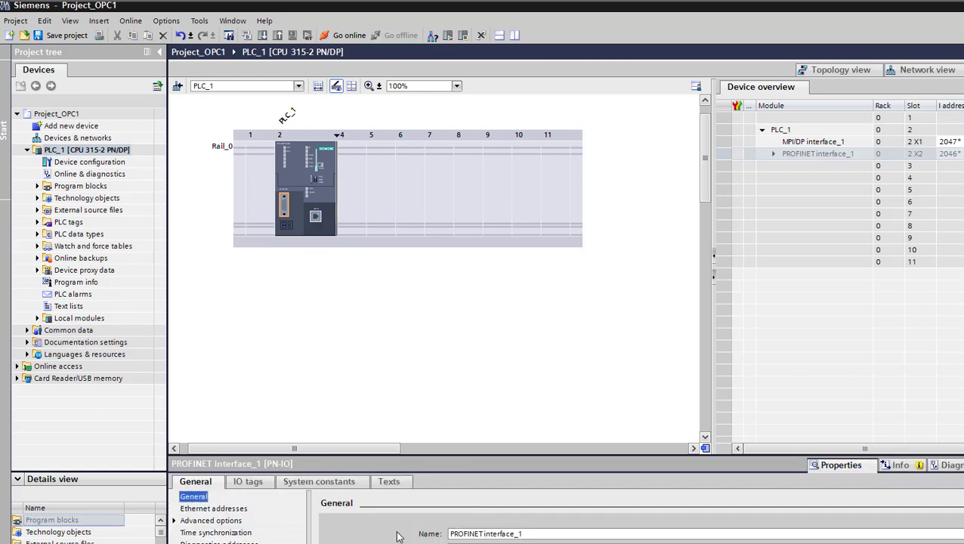
click(236, 510)
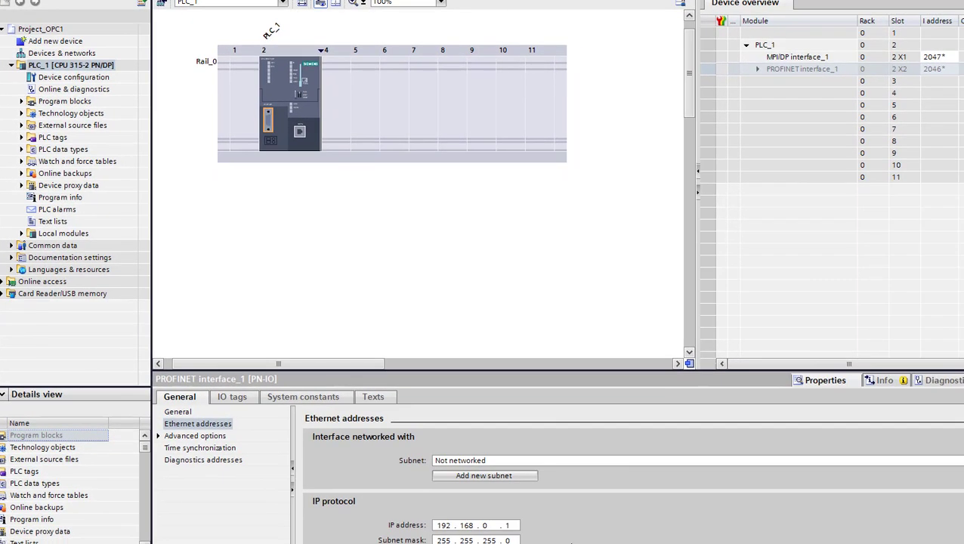
click(513, 478)
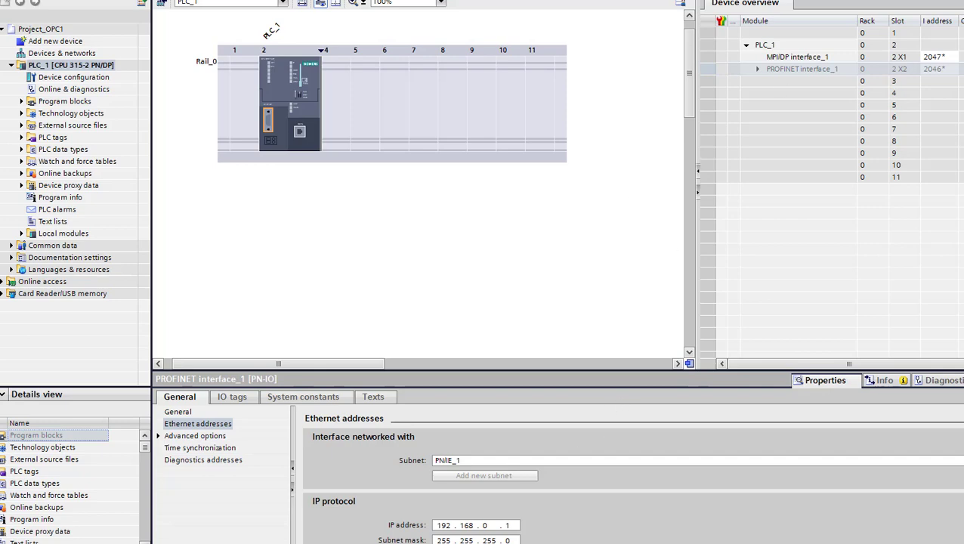
click(456, 527)
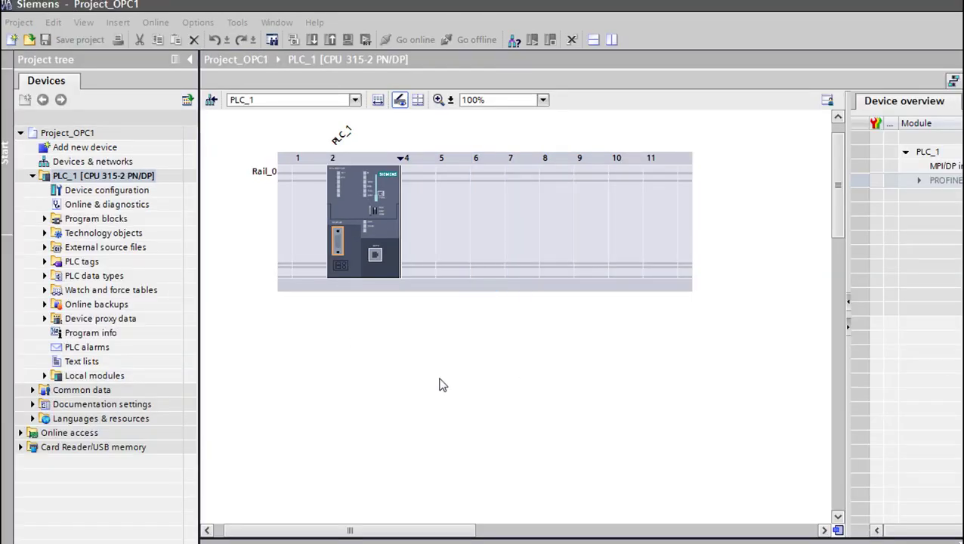
Open Main [OB1] and place a normally open contact and a coil on Network 1
click(45, 218)
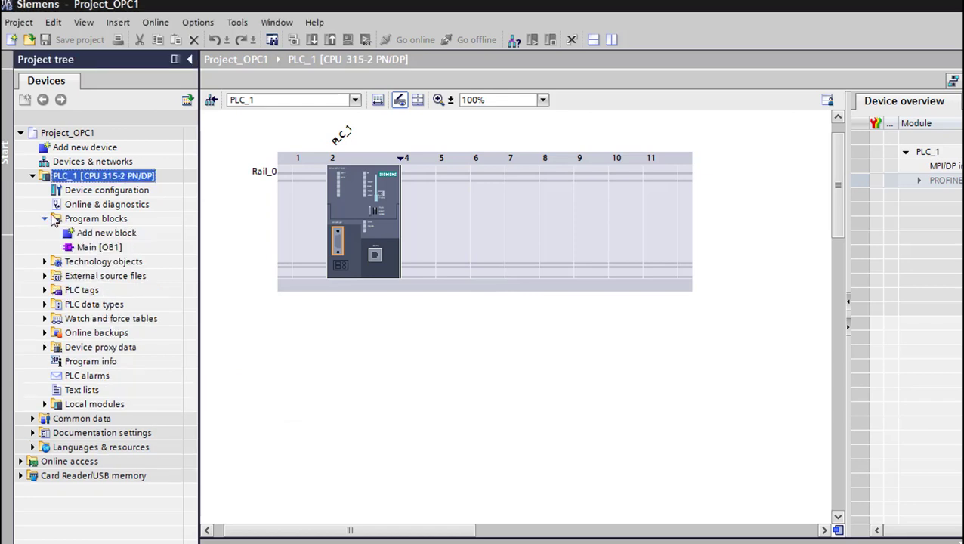
click(92, 249)
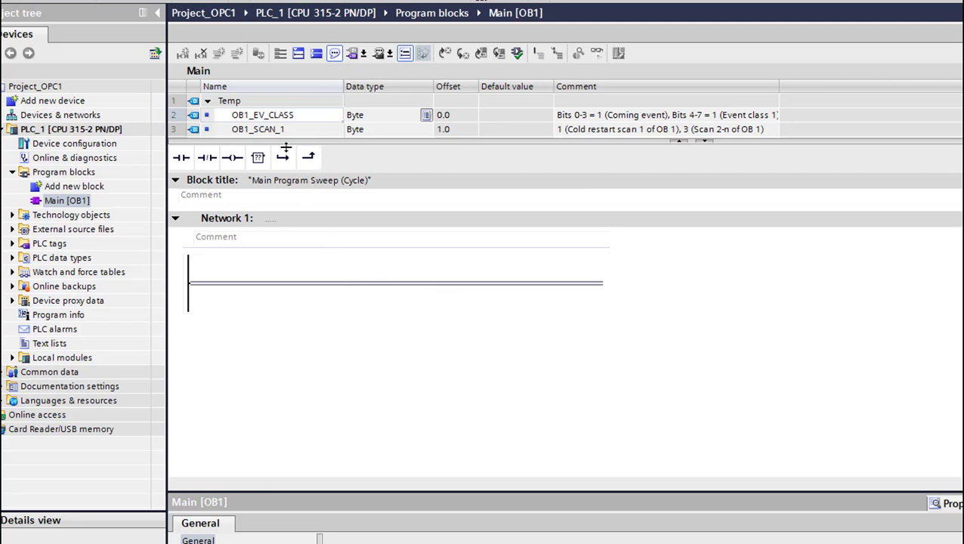
drag(181, 157, 279, 296)
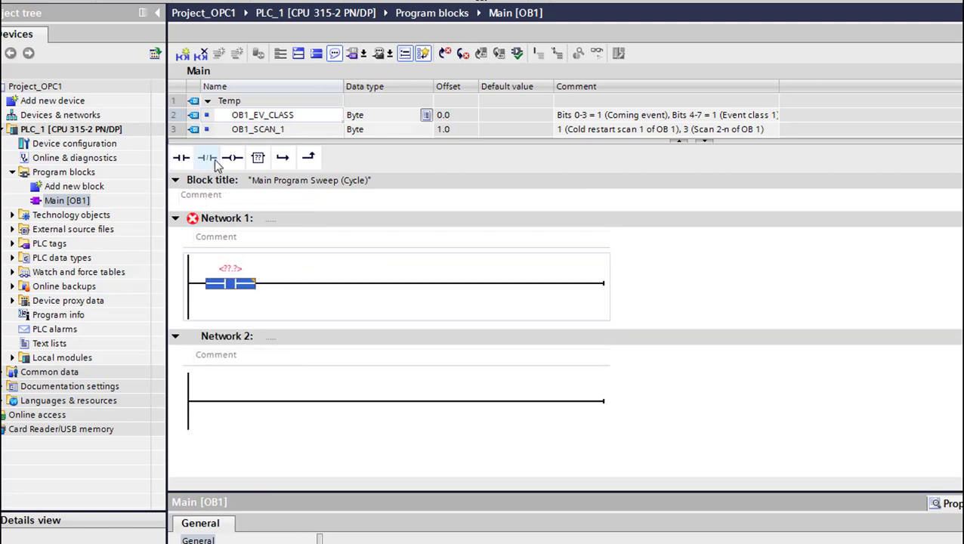
drag(232, 157, 476, 286)
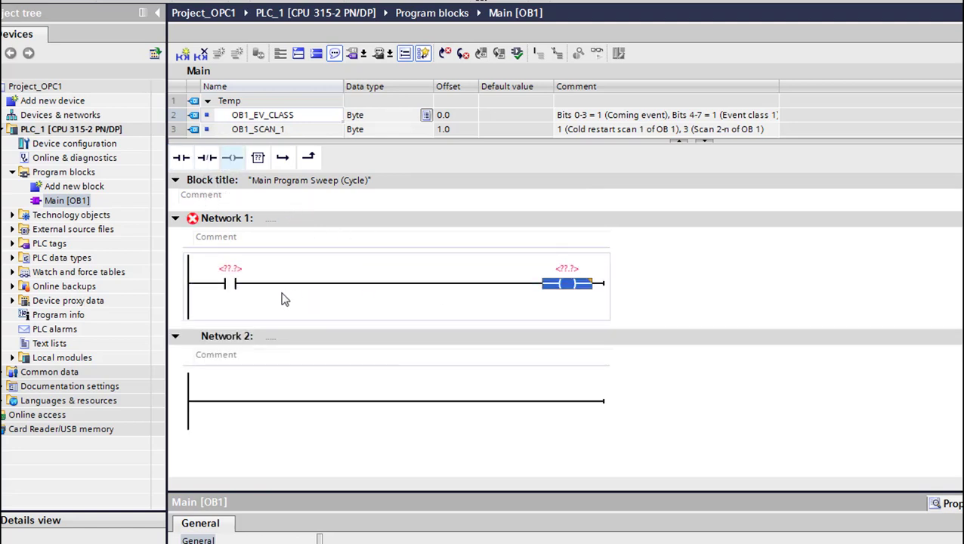
Assign address M0.0 to the contact and M0.1 to the coil
click(235, 270)
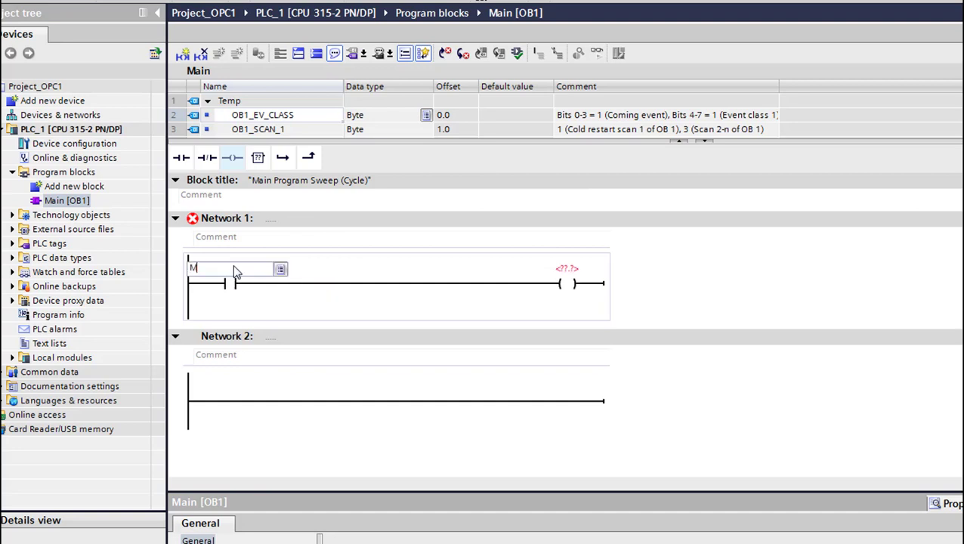
text(M0.0)
key(Return)
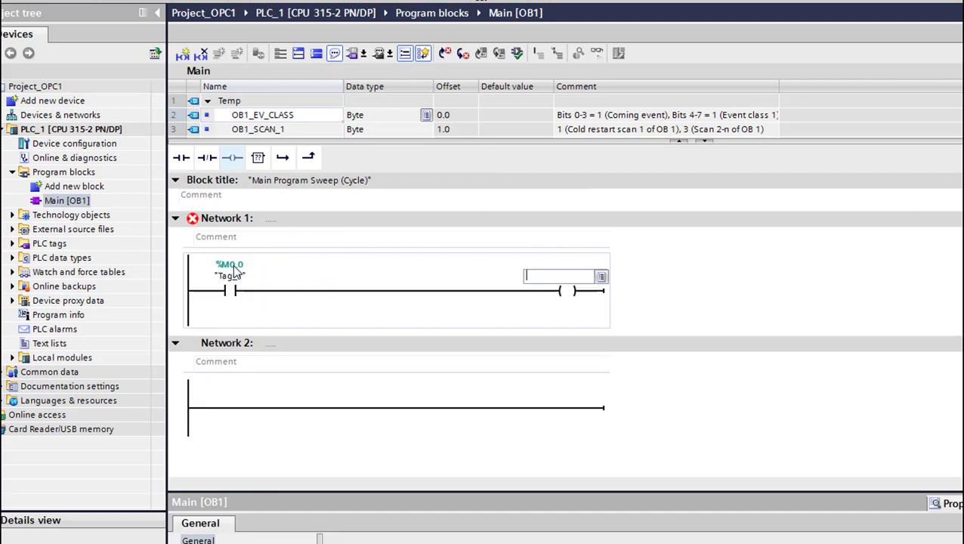
text(M0.1)
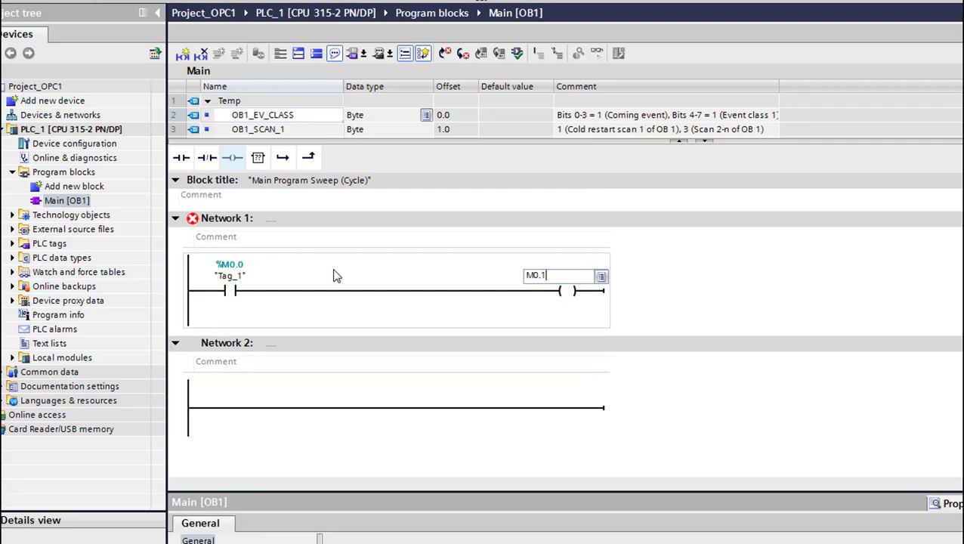
key(Return)
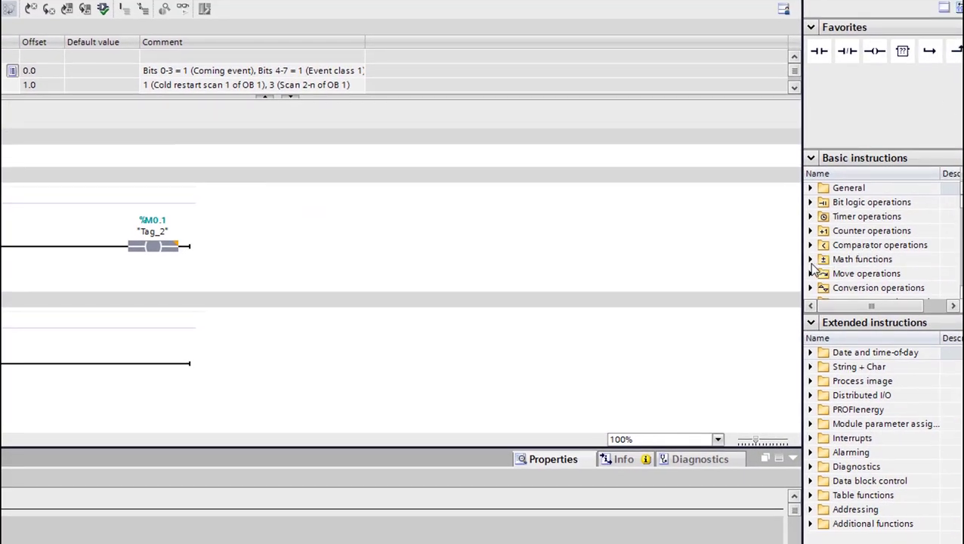
Insert ADD, SUB and MUL boxes from Math functions as three new networks
click(811, 262)
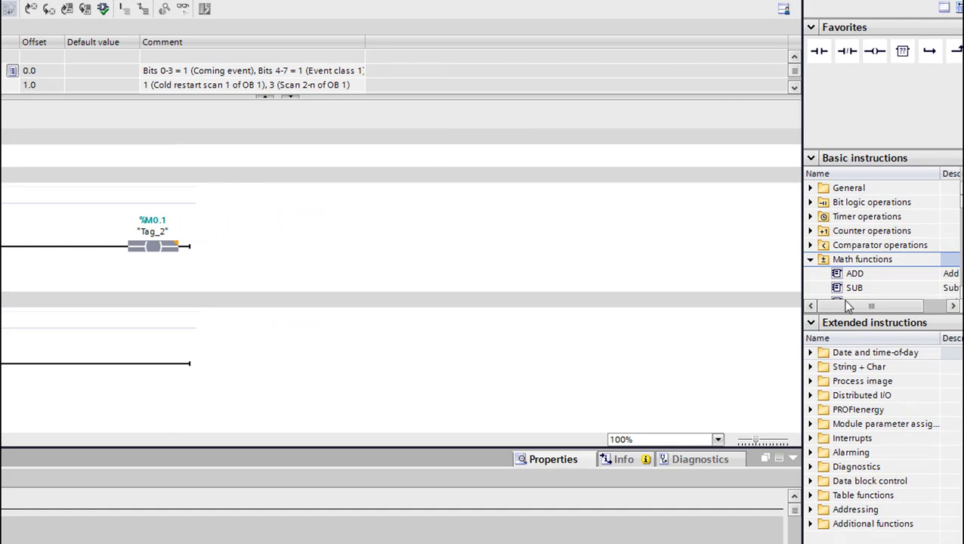
drag(853, 277, 3, 372)
scroll(793, 311, down, 3)
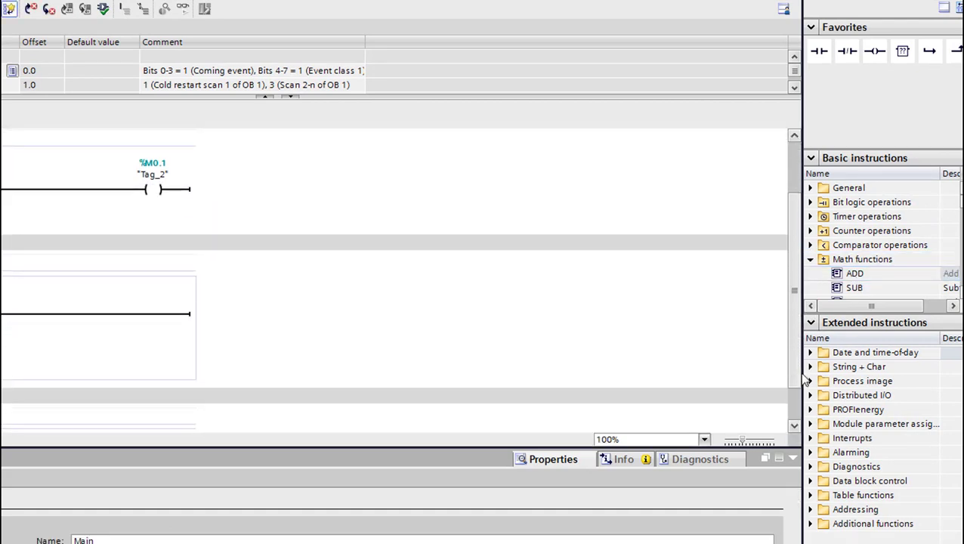
scroll(876, 242, down, 1)
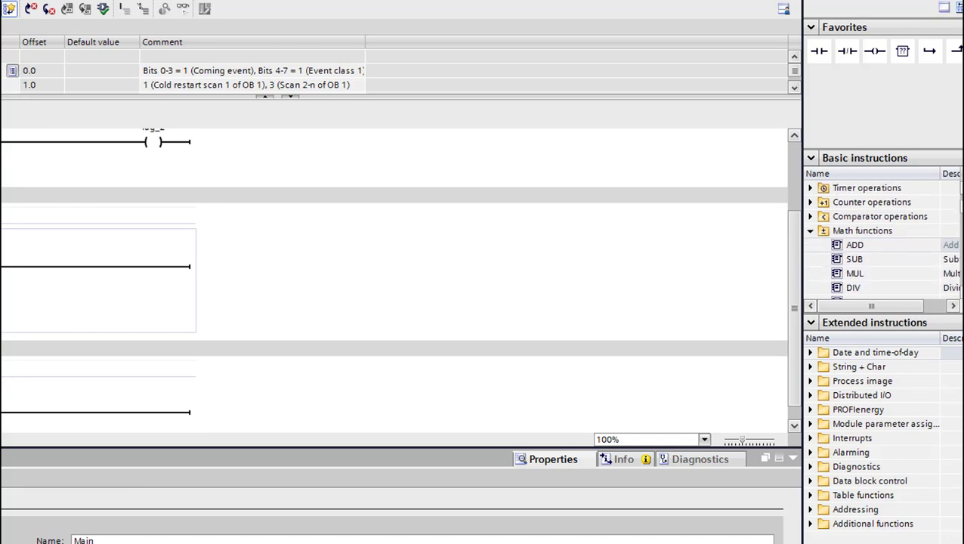
drag(854, 259, 657, 368)
scroll(784, 340, down, 3)
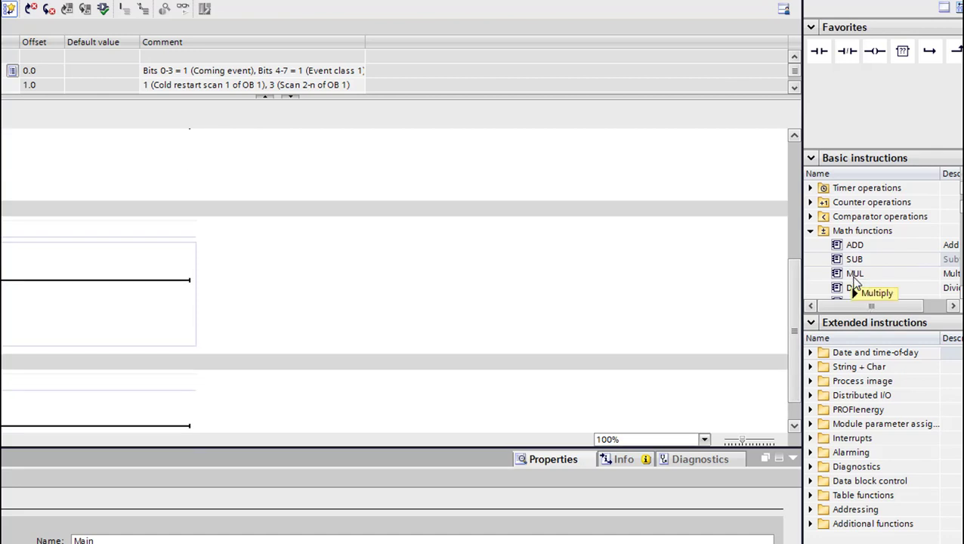
drag(855, 274, 15, 396)
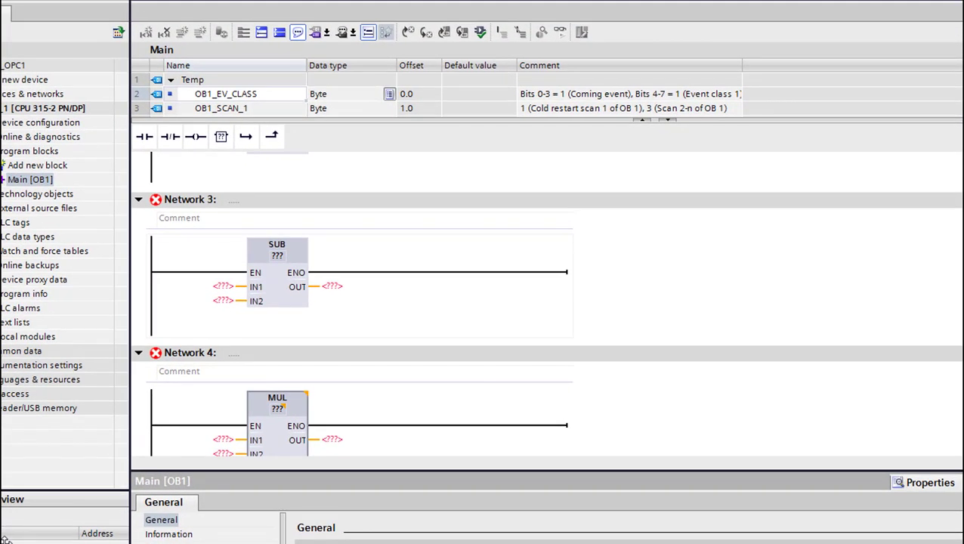
scroll(546, 302, up, 6)
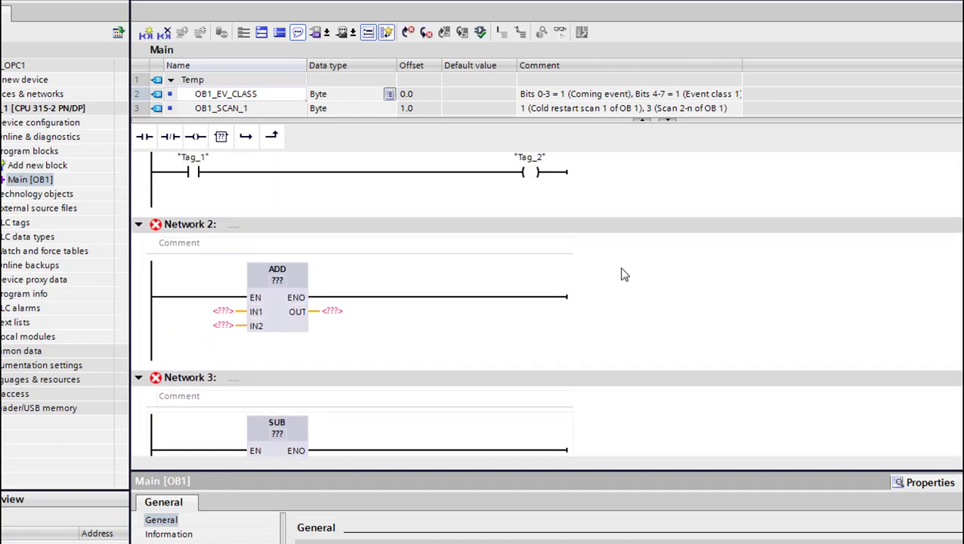
Set the ADD box to Int with inputs 20 and 50 and output MW10
click(277, 280)
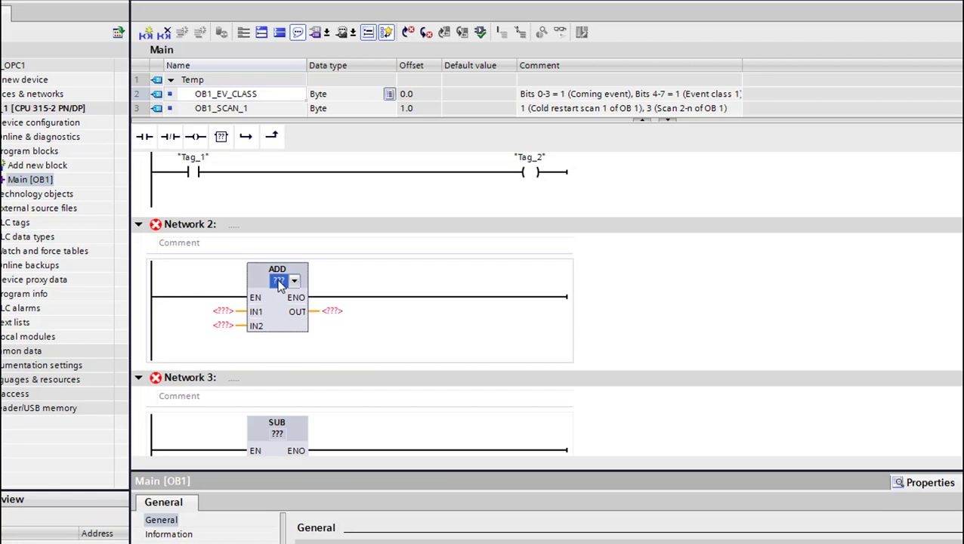
click(294, 281)
click(278, 306)
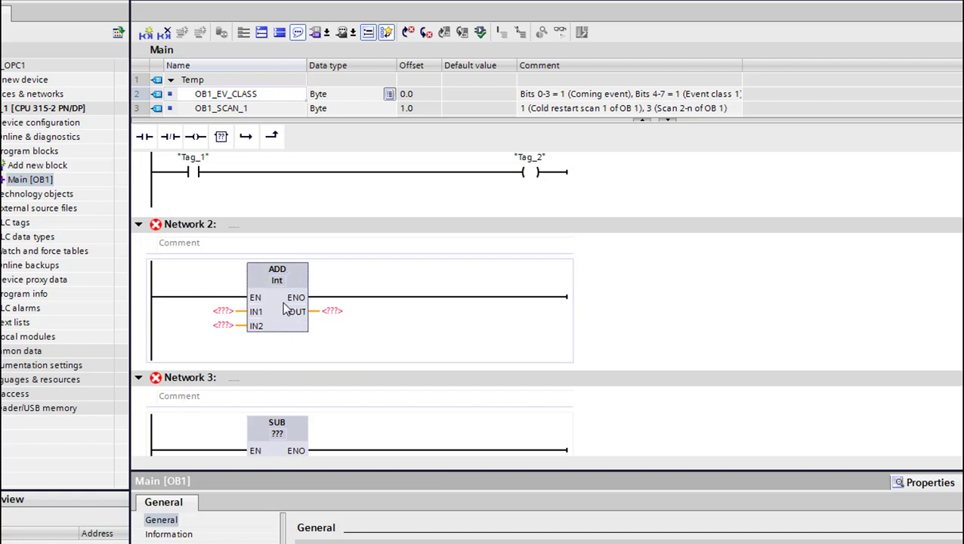
click(222, 311)
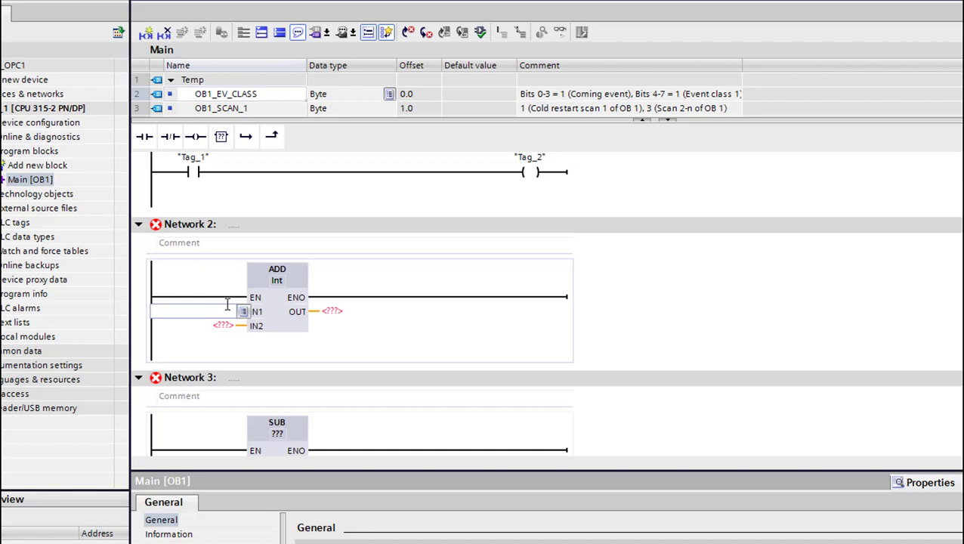
key(Return)
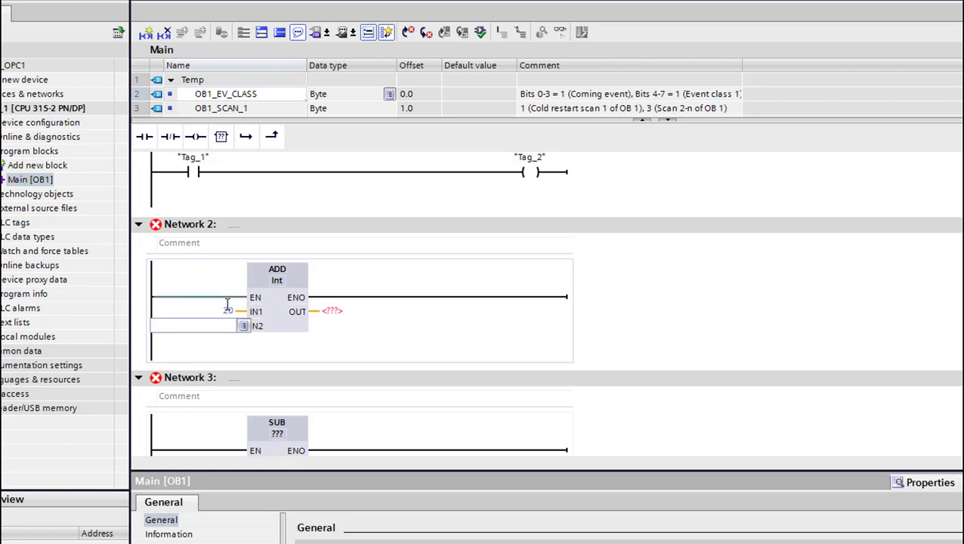
key(Return)
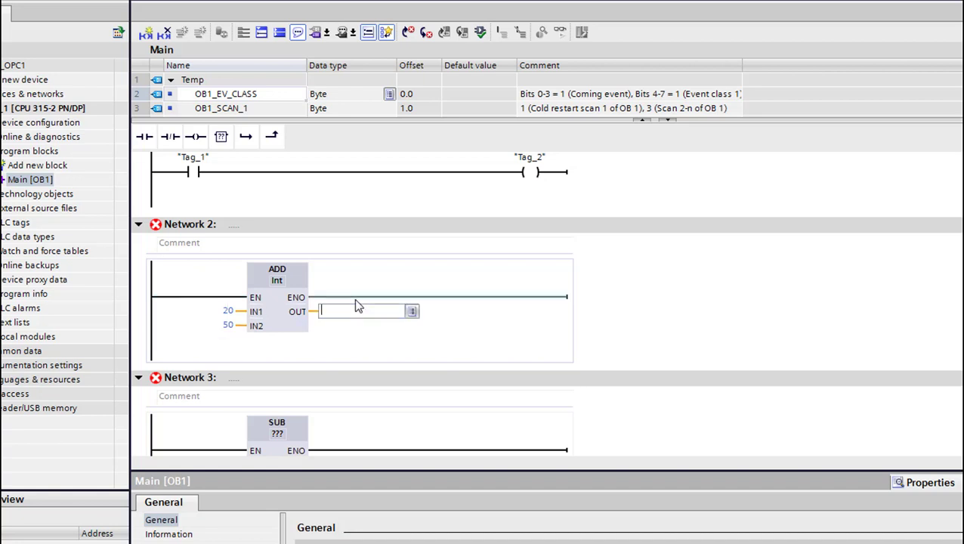
text(MW10)
key(Return)
scroll(358, 306, down, 2)
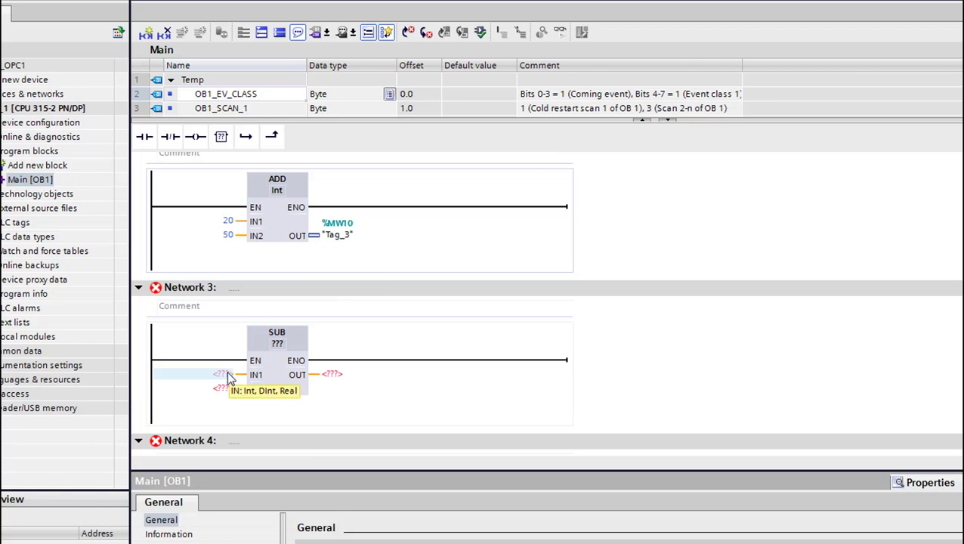
Set the SUB box to Int, subtracting 30 from %MW10 into %MW12
click(278, 343)
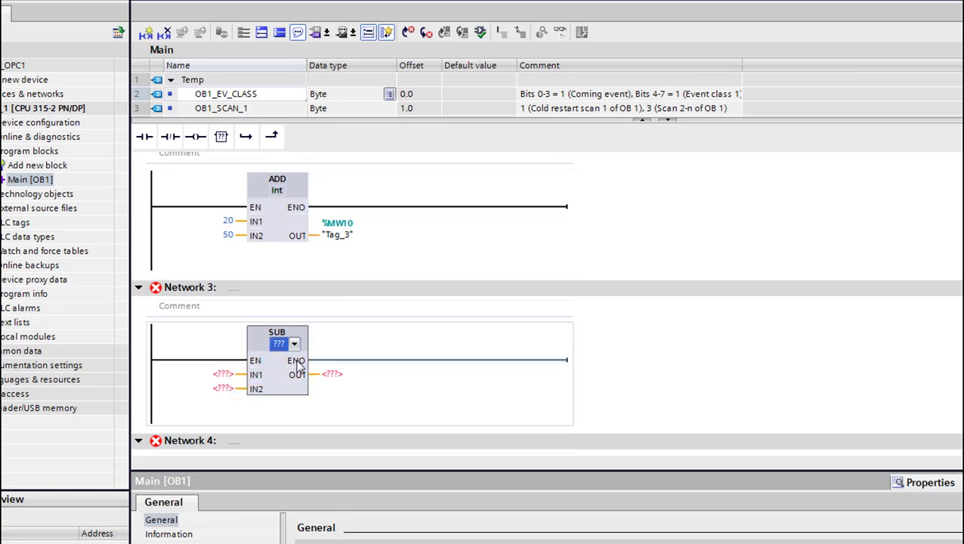
click(294, 345)
click(285, 354)
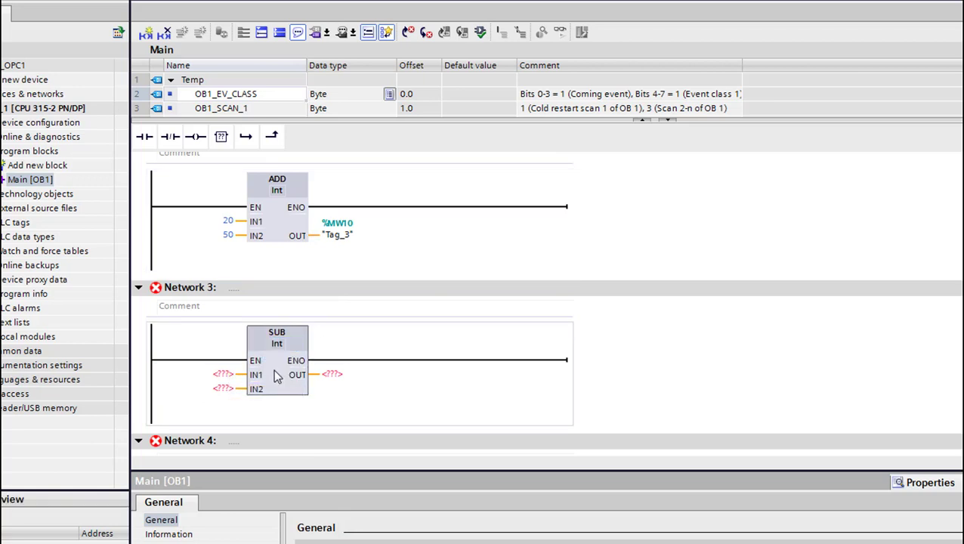
click(223, 374)
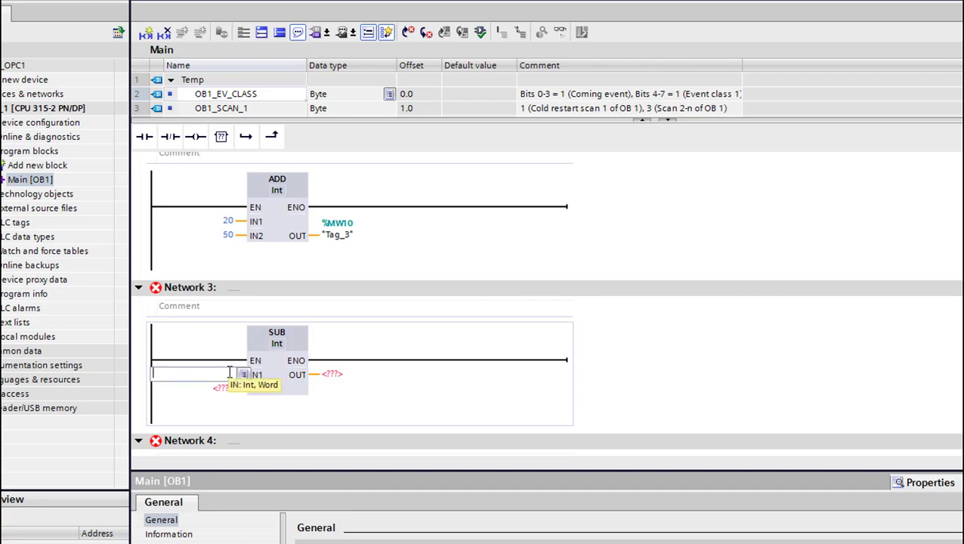
text(MW10)
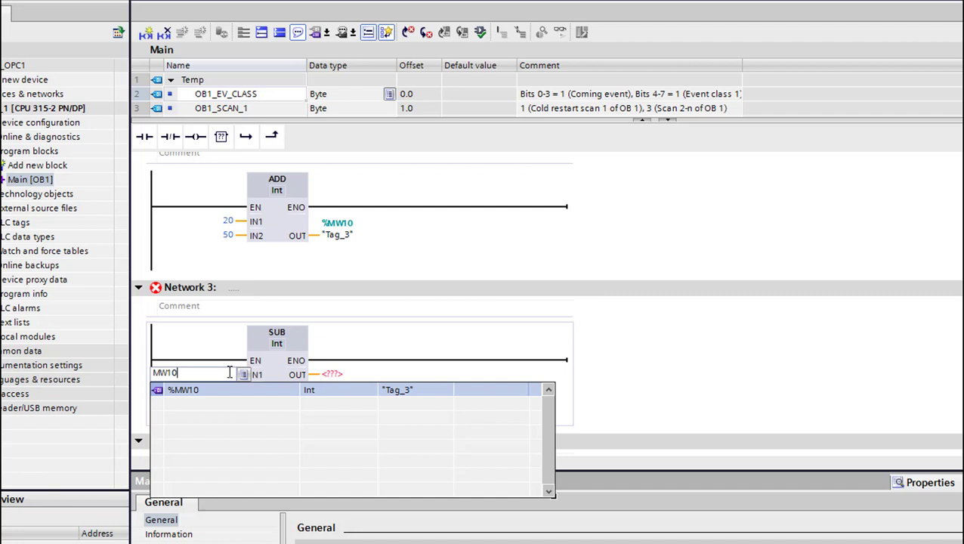
key(Return)
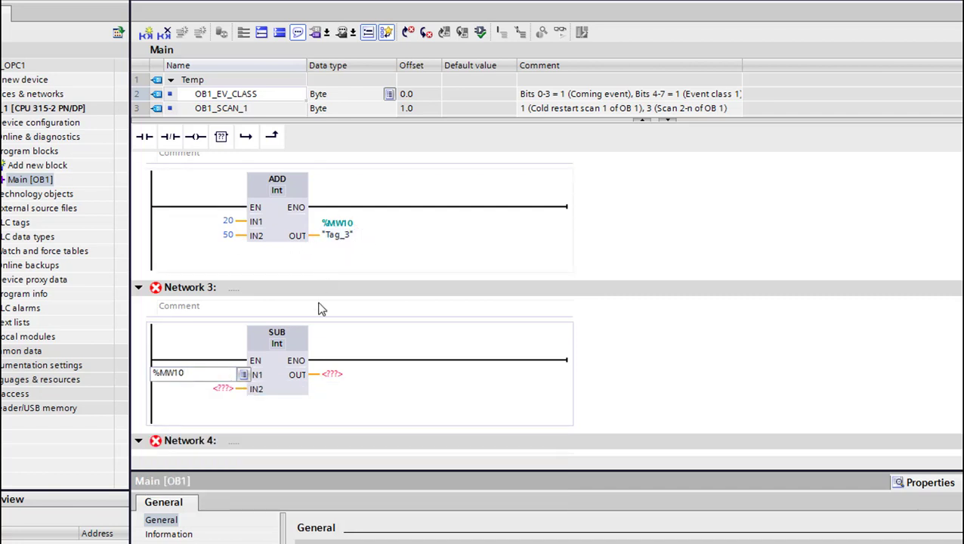
click(223, 399)
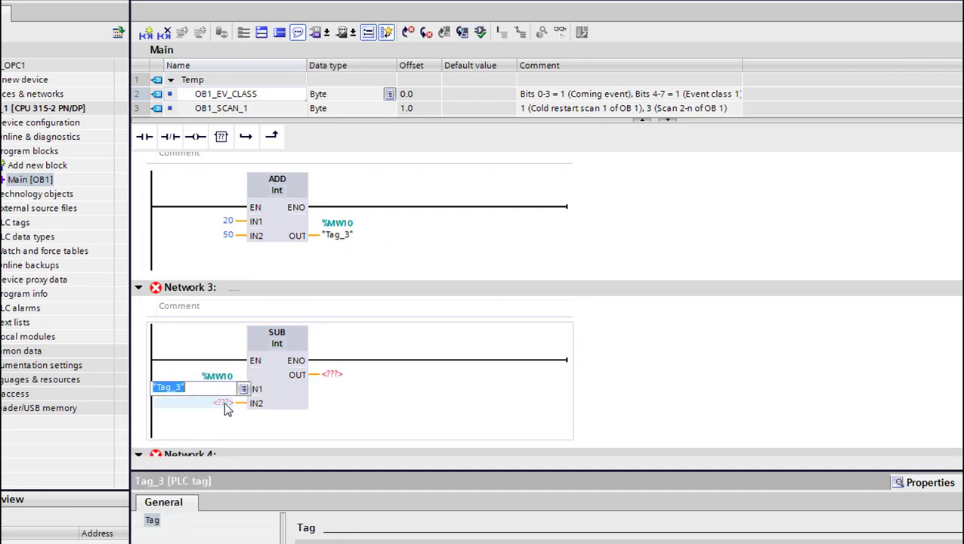
click(223, 401)
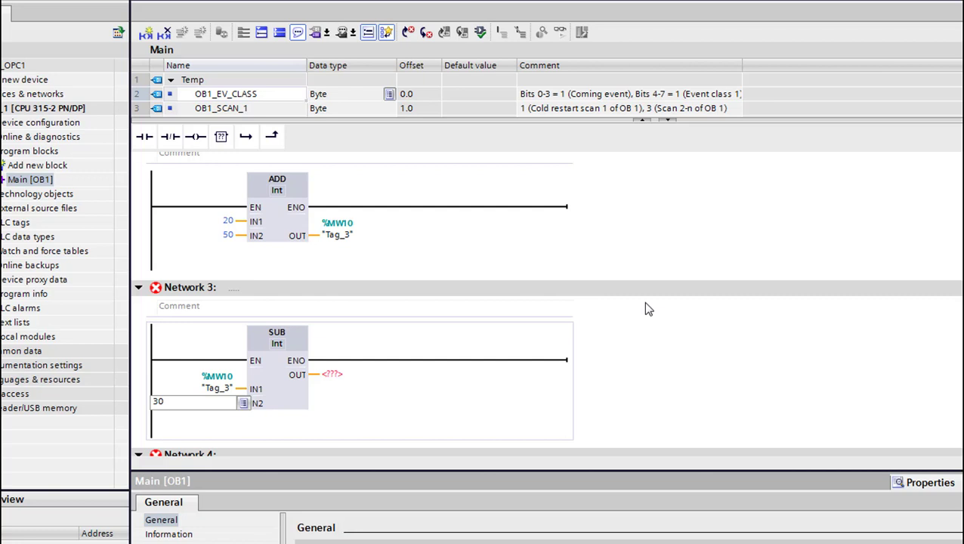
text(30)
key(Tab)
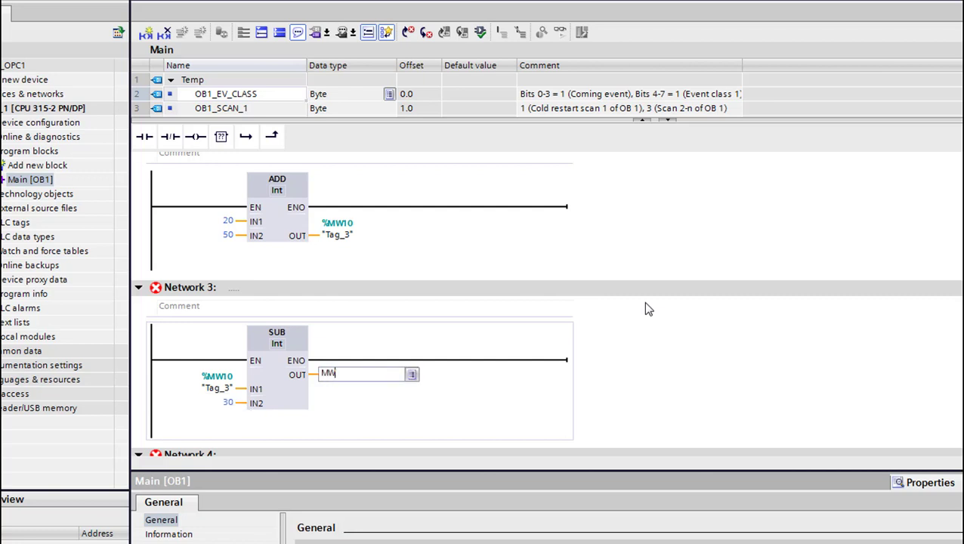
key(Return)
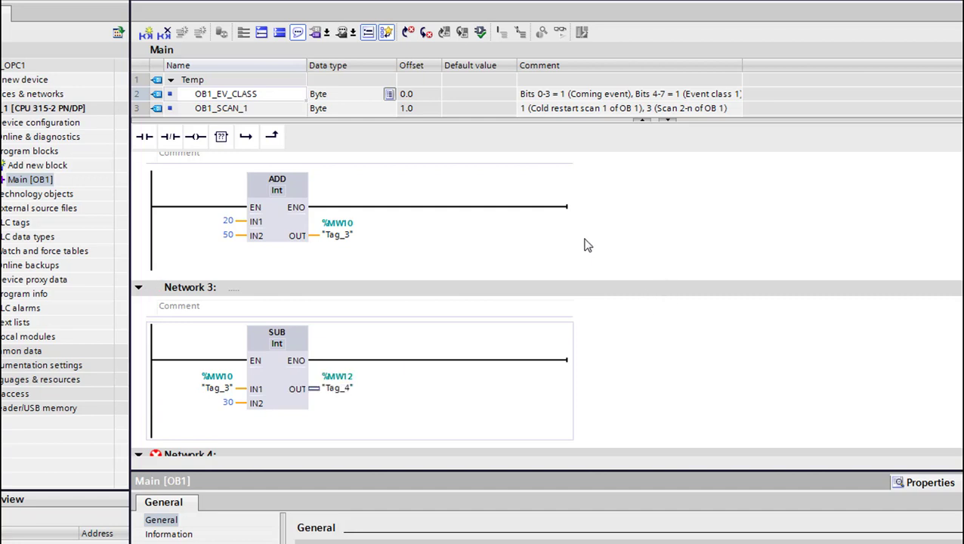
Enter %MW12 as the MUL box's first factor
scroll(586, 244, down, 3)
scroll(586, 244, down, 3)
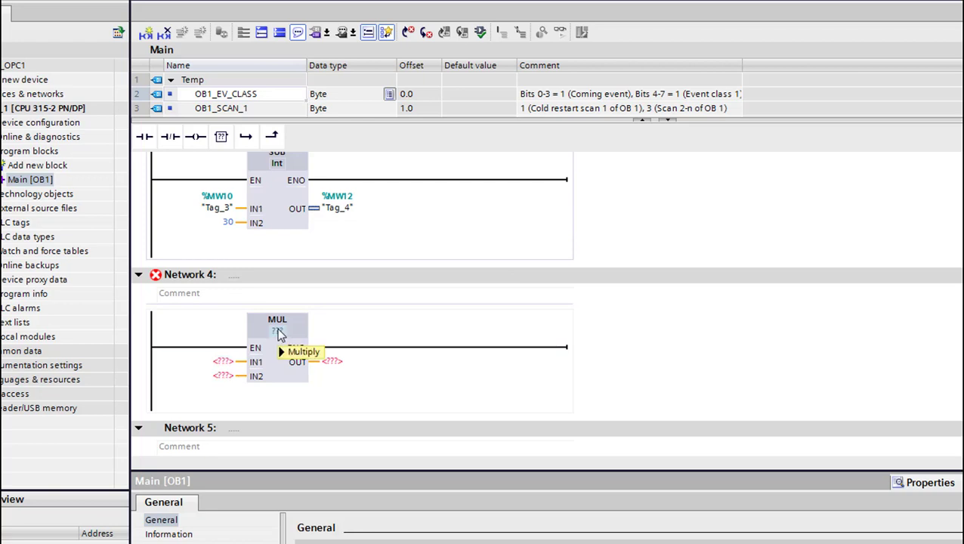
scroll(684, 416, up, 1)
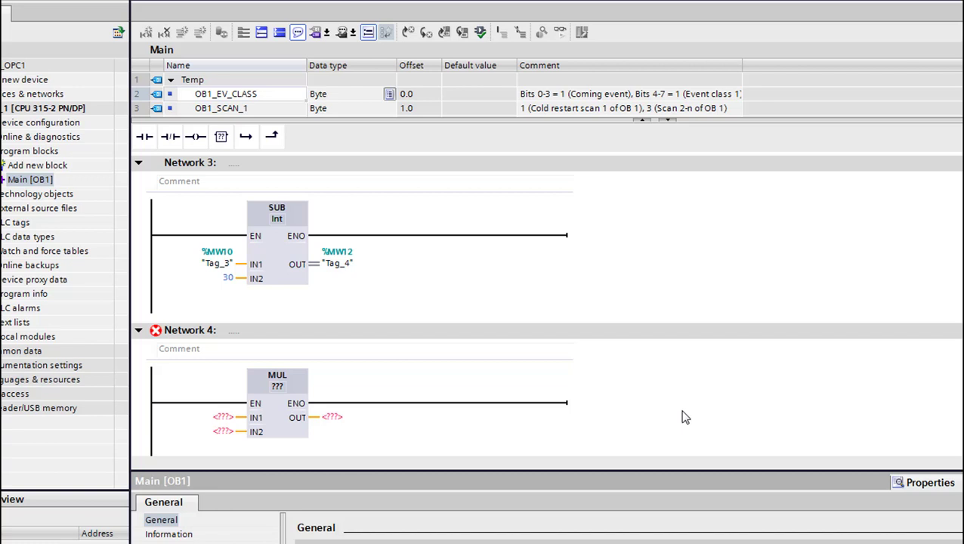
click(222, 418)
text(MW)
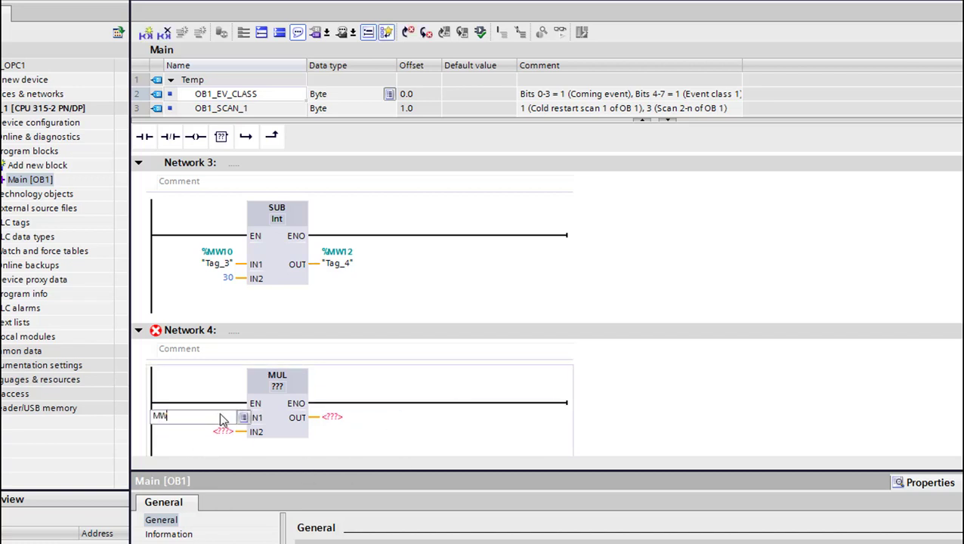
text(12)
click(219, 432)
Enter %MW10 as the second factor and MW14 as the multiplication output
click(229, 446)
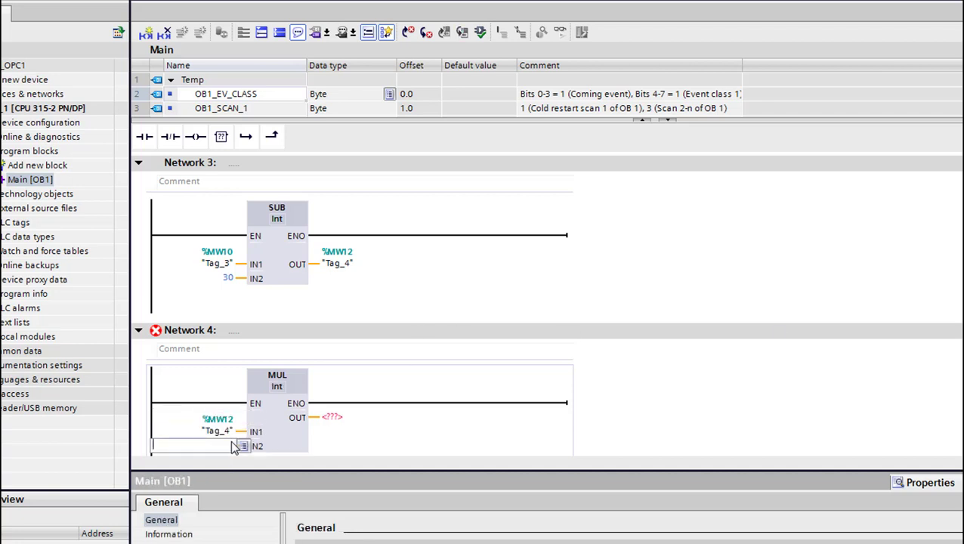
text(2)
key(BackSpace)
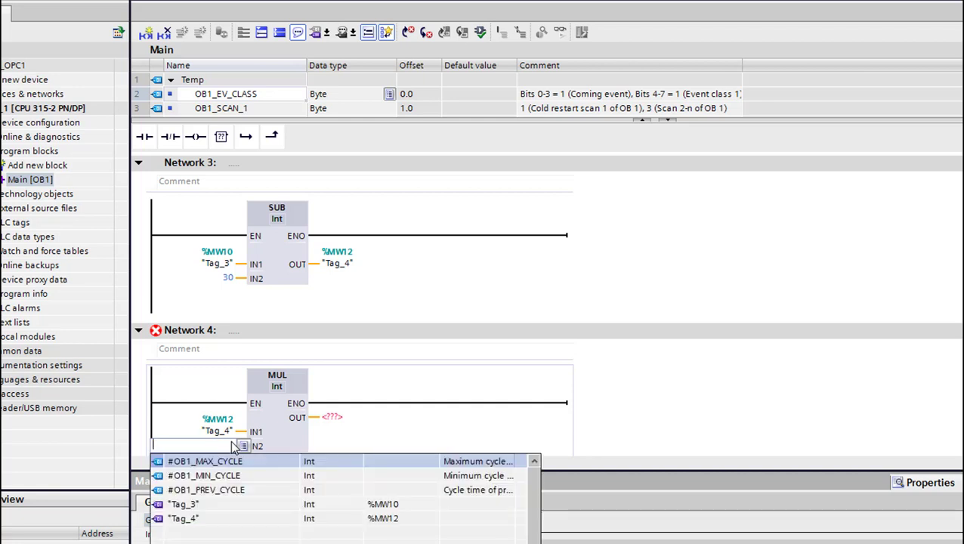
text(MW10)
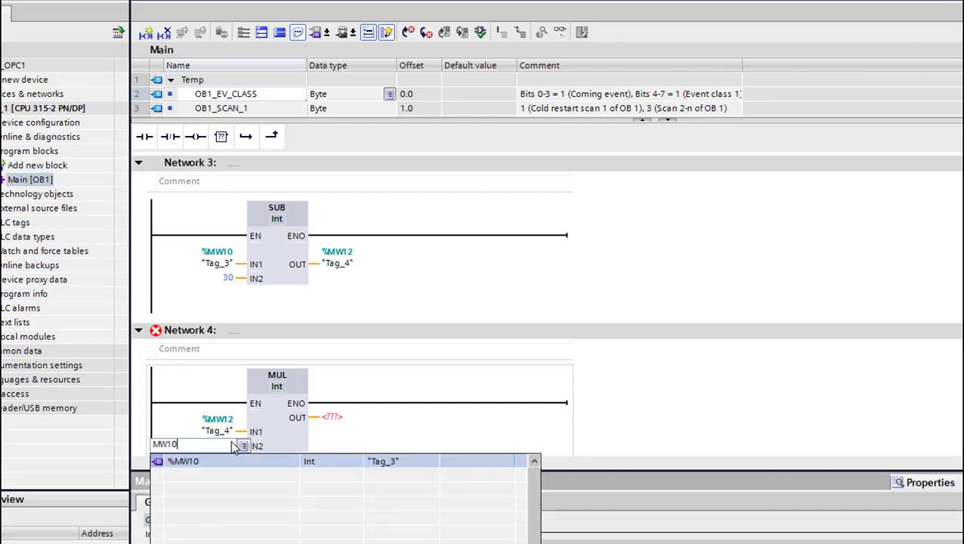
key(Return)
key(Return)
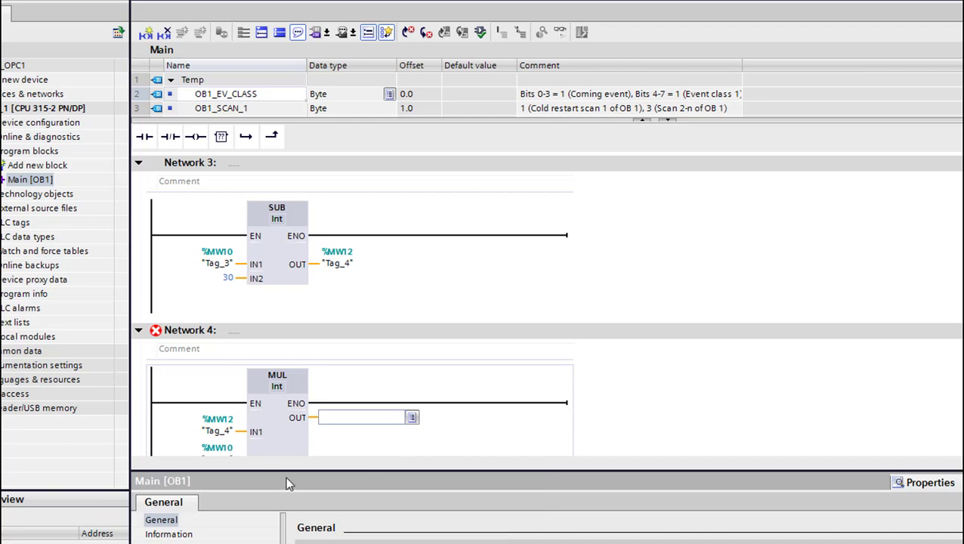
text(MW14)
key(Return)
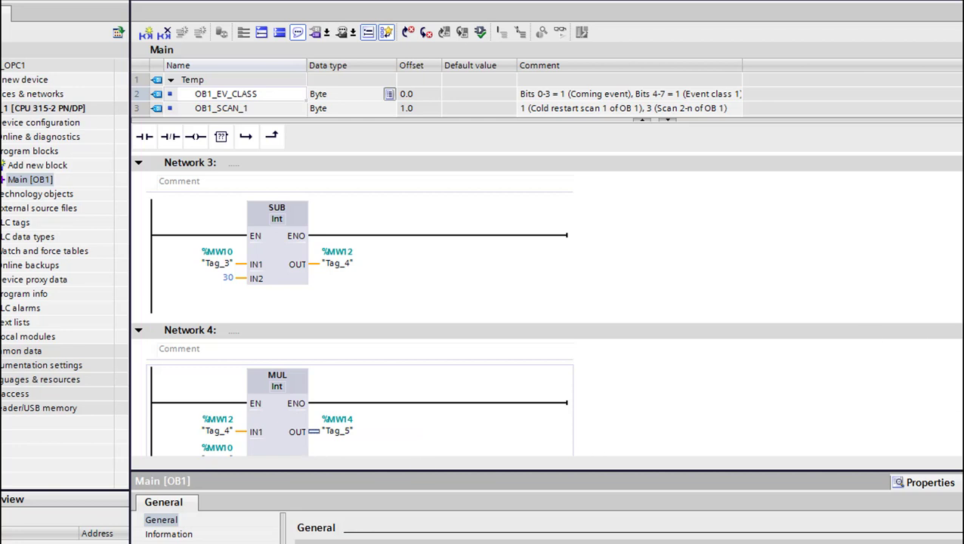
scroll(543, 303, up, 8)
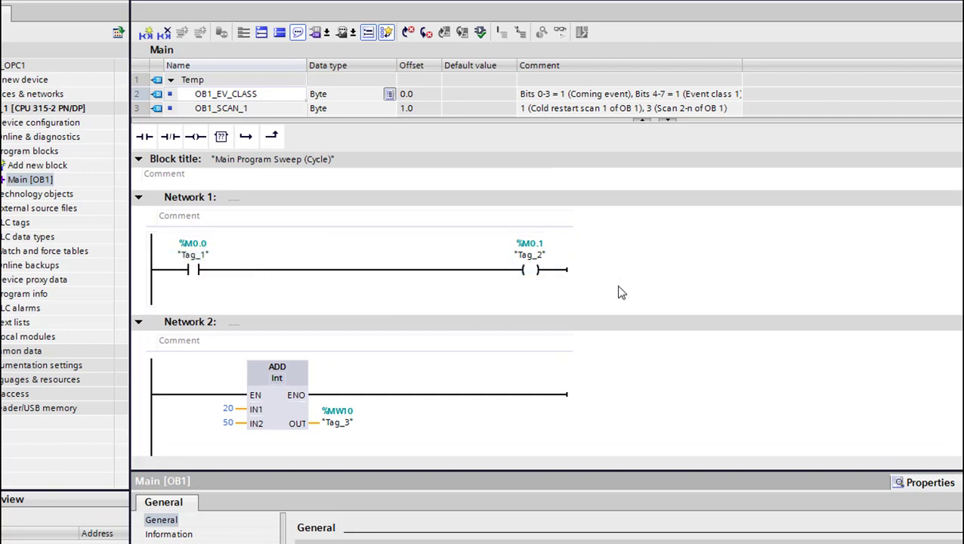
scroll(372, 279, down, 4)
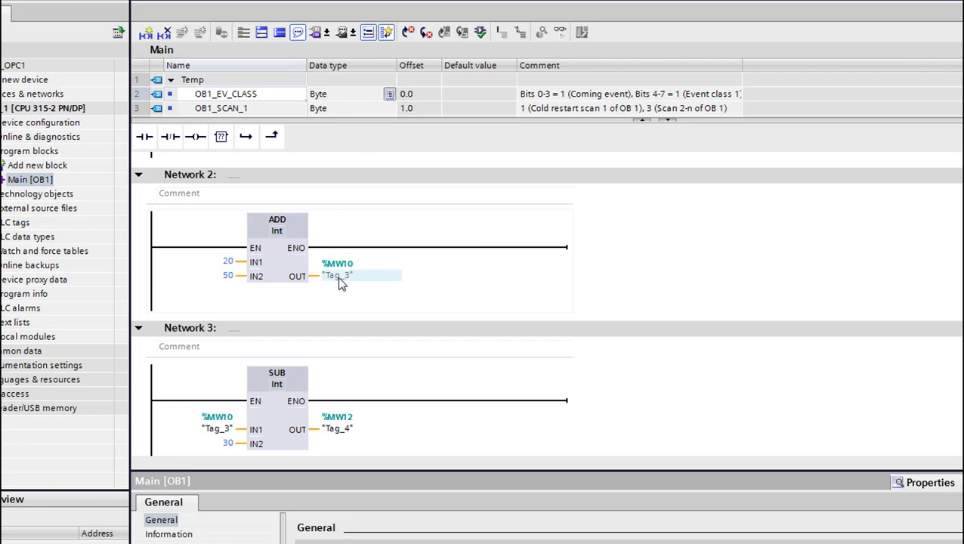
scroll(457, 308, down, 3)
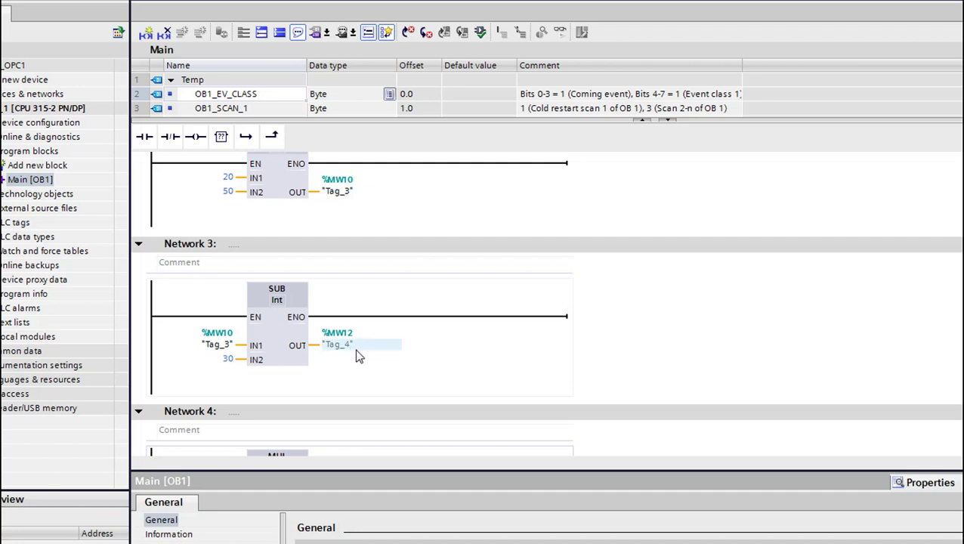
scroll(187, 357, down, 5)
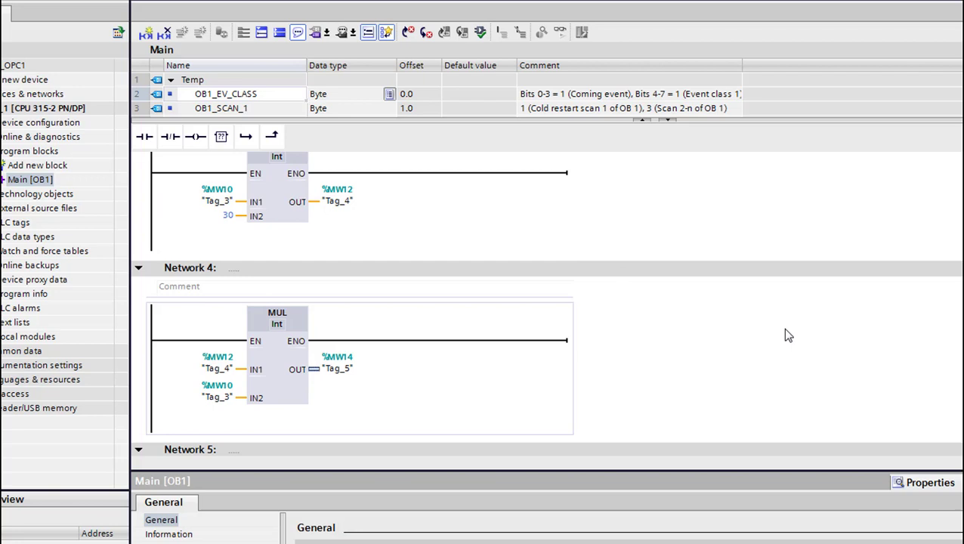
scroll(543, 302, up, 4)
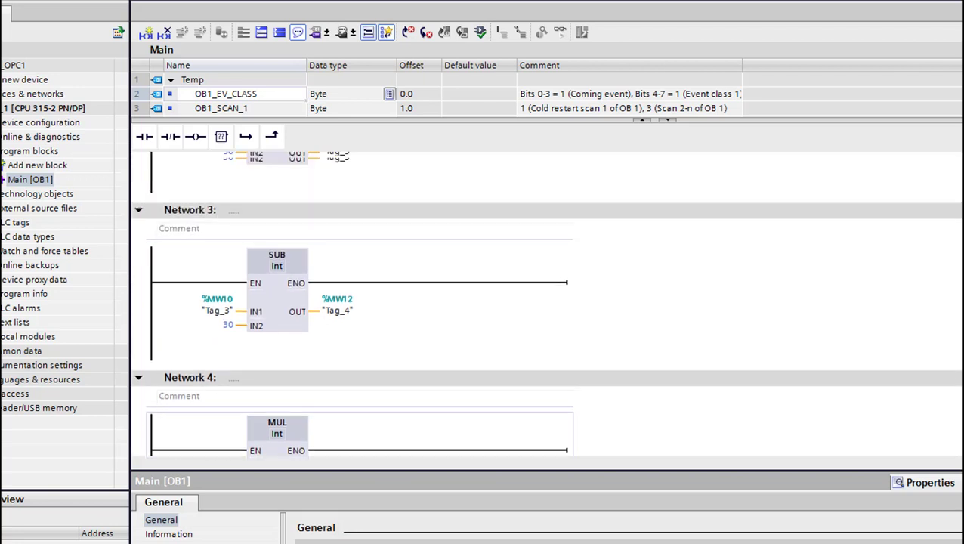
scroll(544, 302, down, 6)
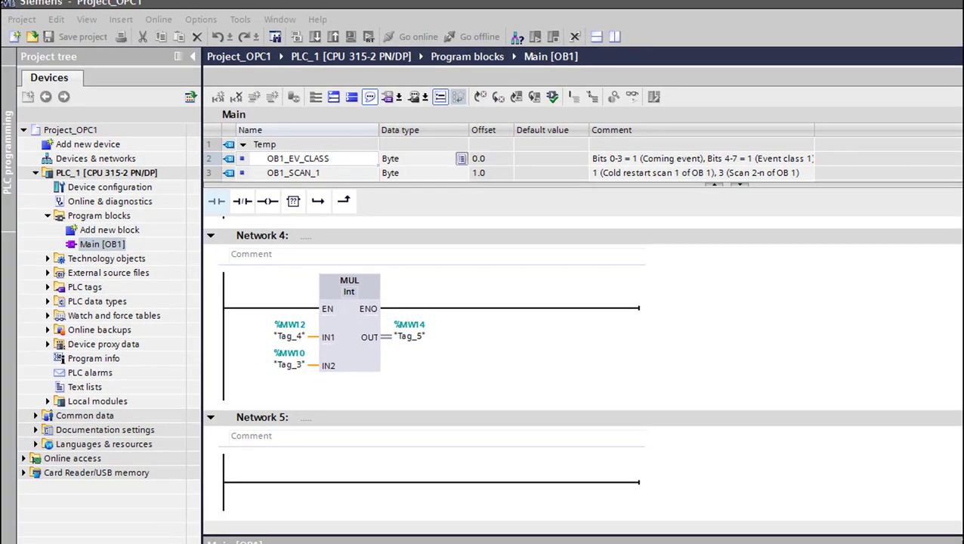
Launch S7-PLCSIM, move its window fully on screen, and return to TIA Portal
key(super)
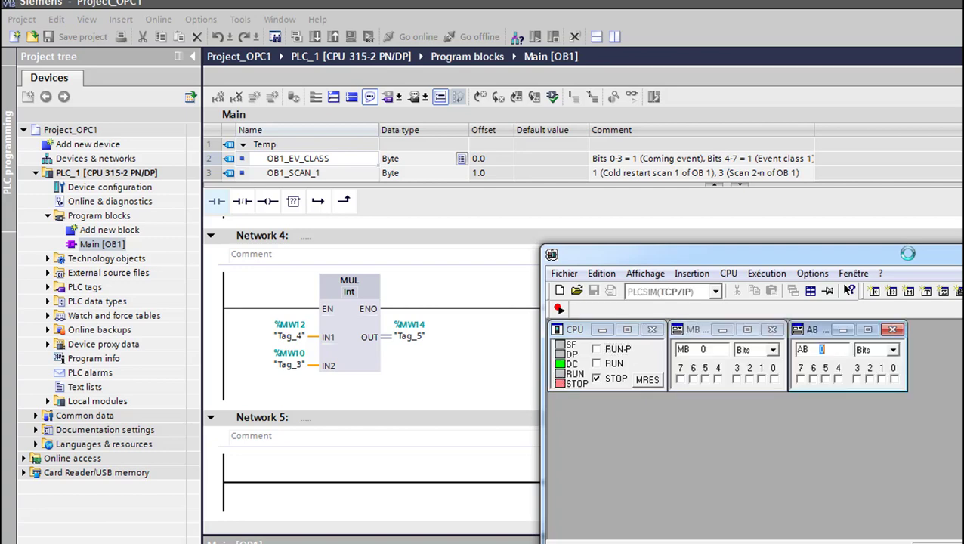
drag(910, 256, 686, 171)
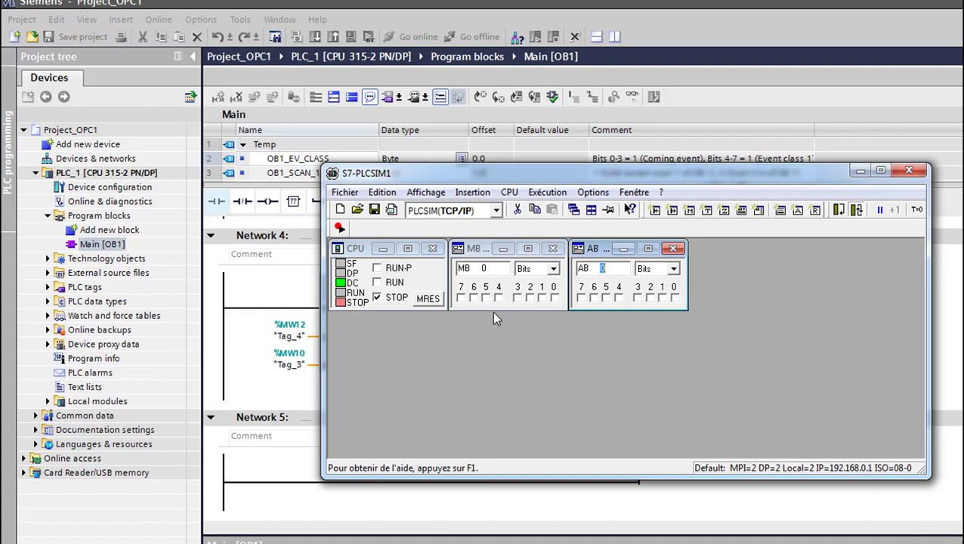
click(392, 16)
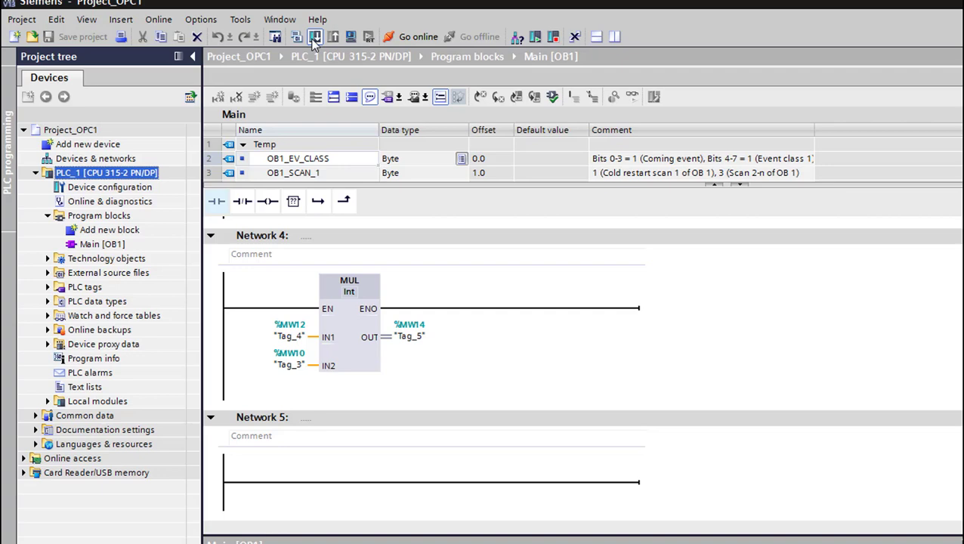
Start a download to device using interface type PN/IE on subnet PN/IE_1
click(315, 38)
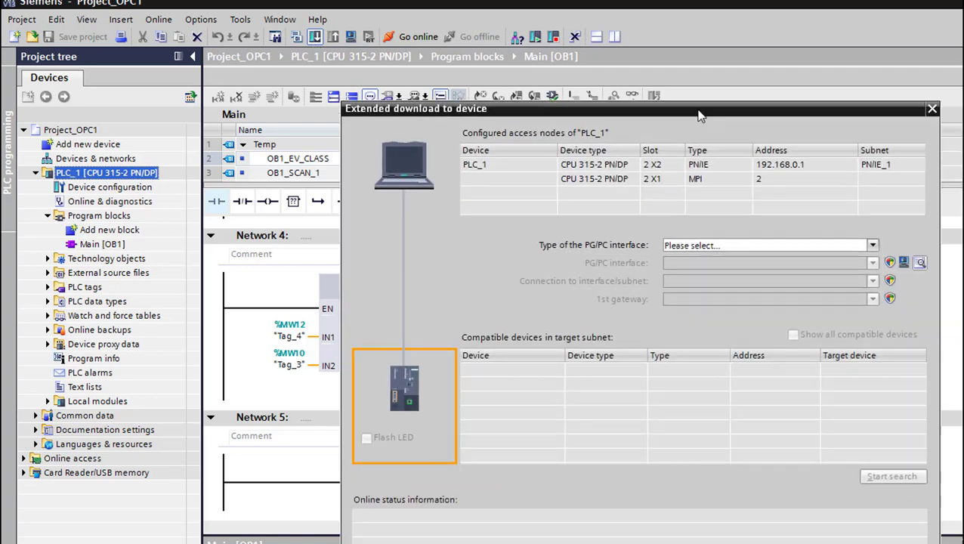
drag(699, 115, 543, 43)
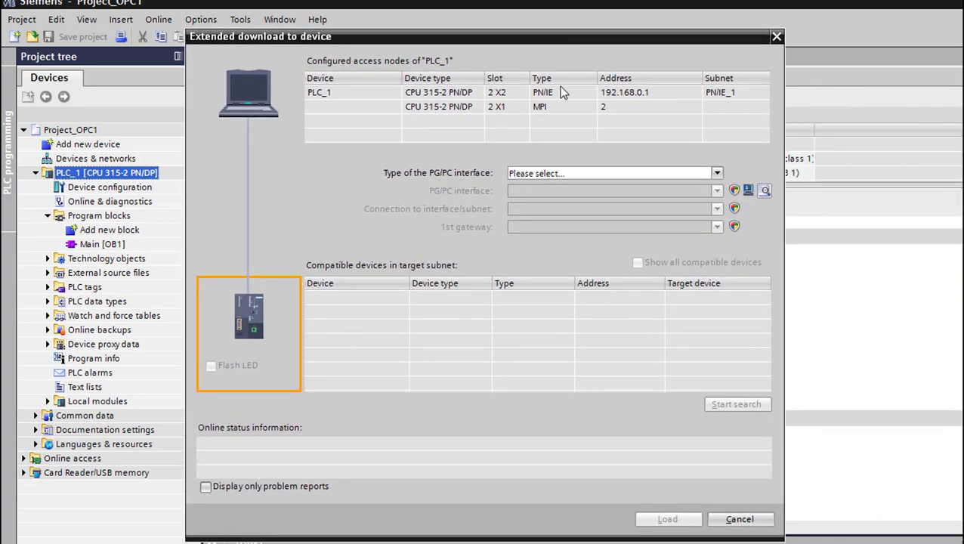
click(638, 177)
click(589, 201)
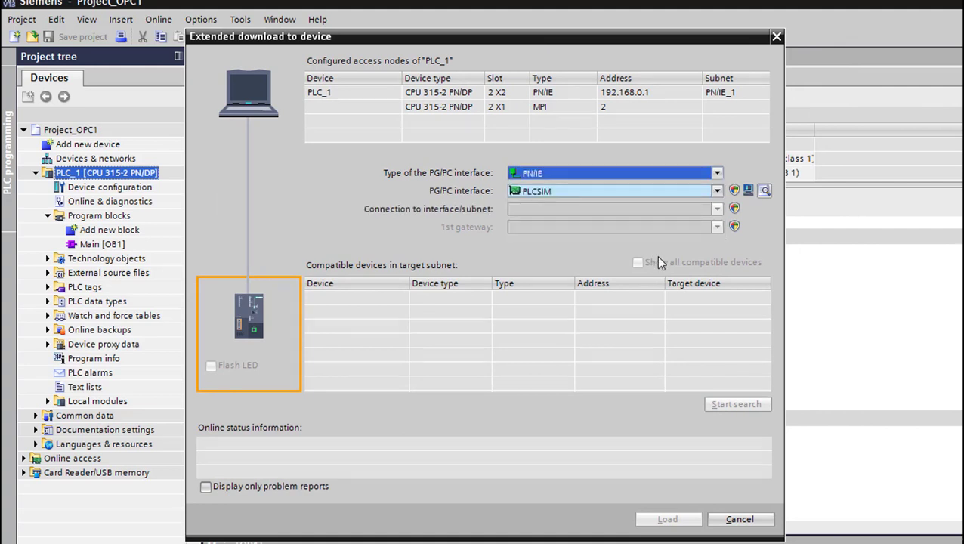
click(656, 211)
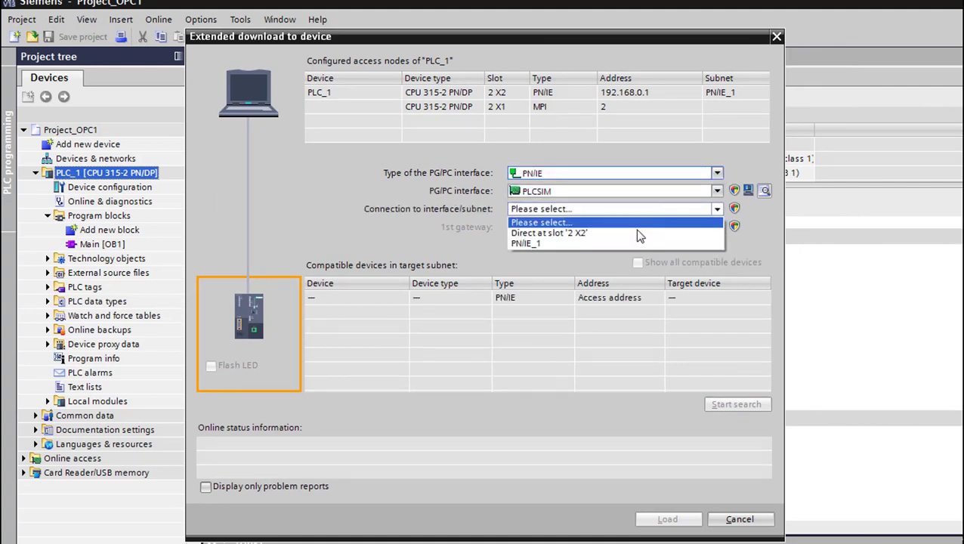
click(618, 243)
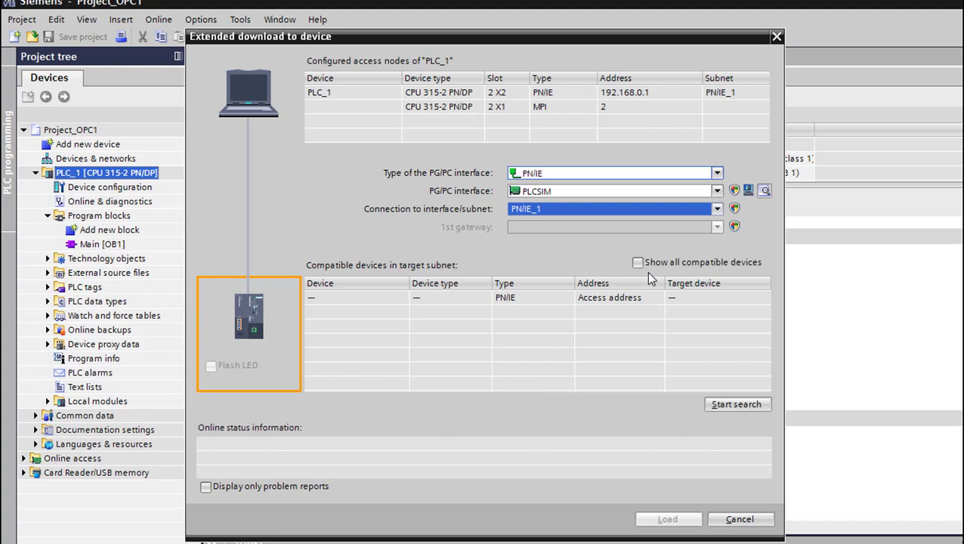
Search for the simulated PLC and load the program onto it
click(738, 409)
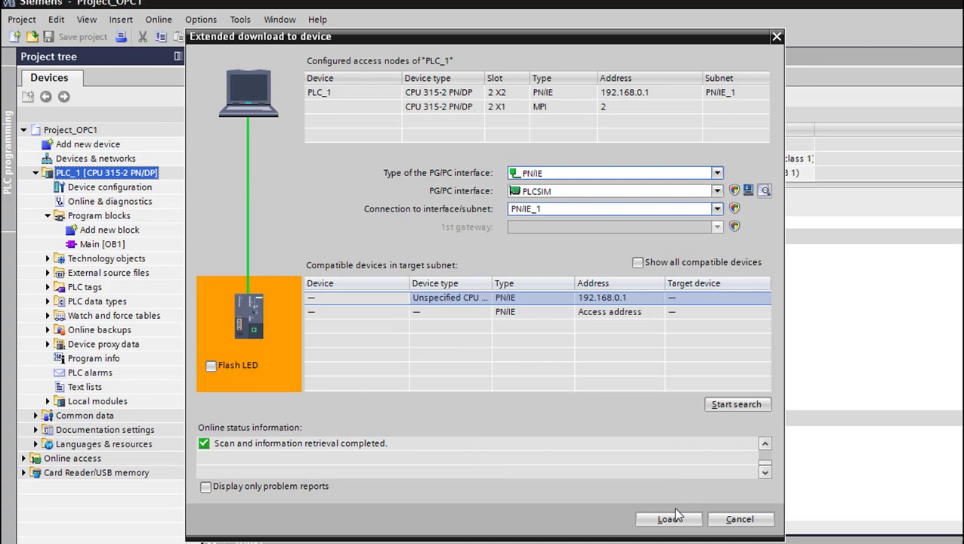
click(674, 511)
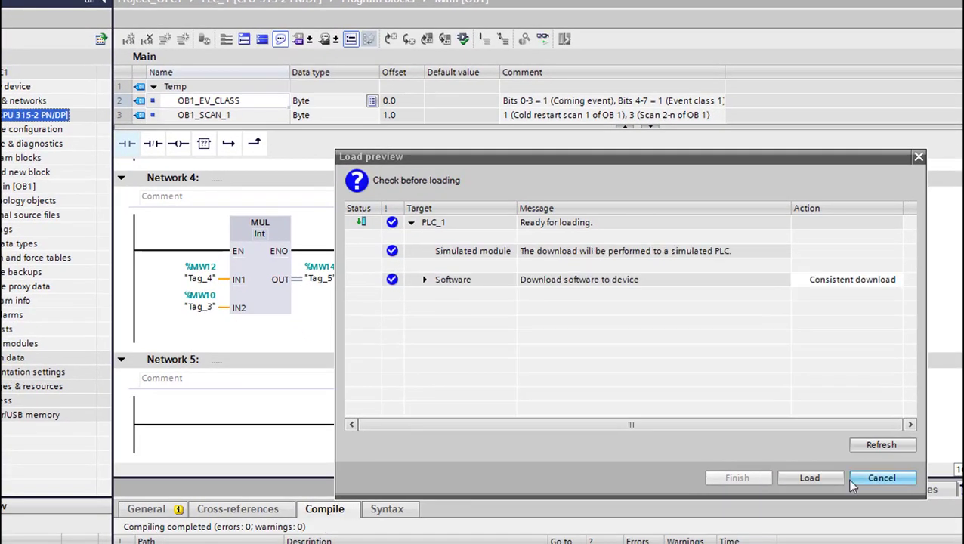
click(826, 479)
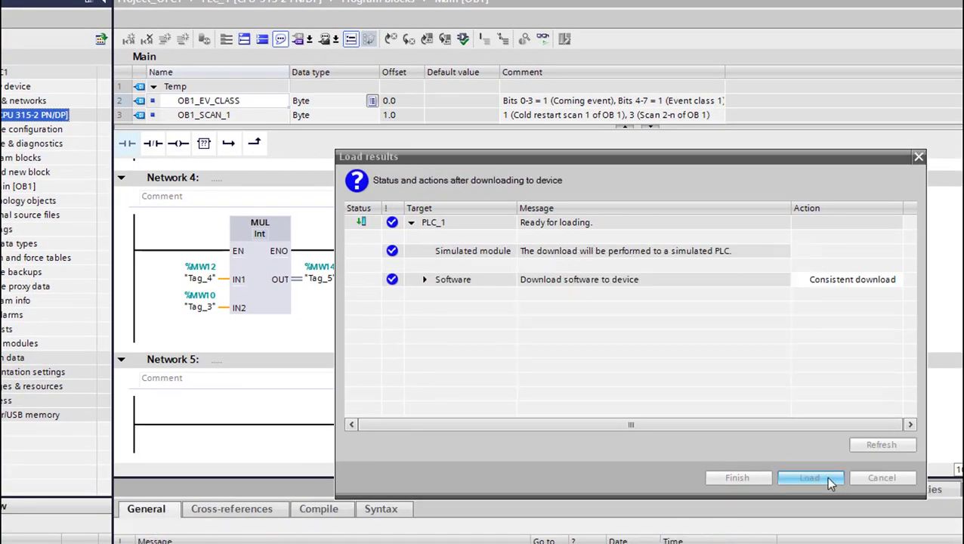
click(829, 479)
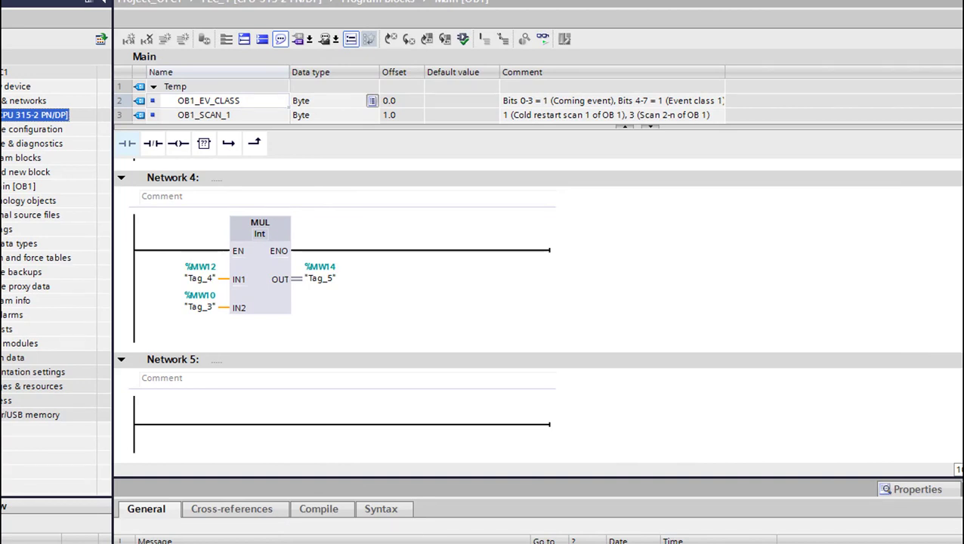
Put the simulated CPU in S7-PLCSIM into RUN and minimize the simulator
key(alt+Tab)
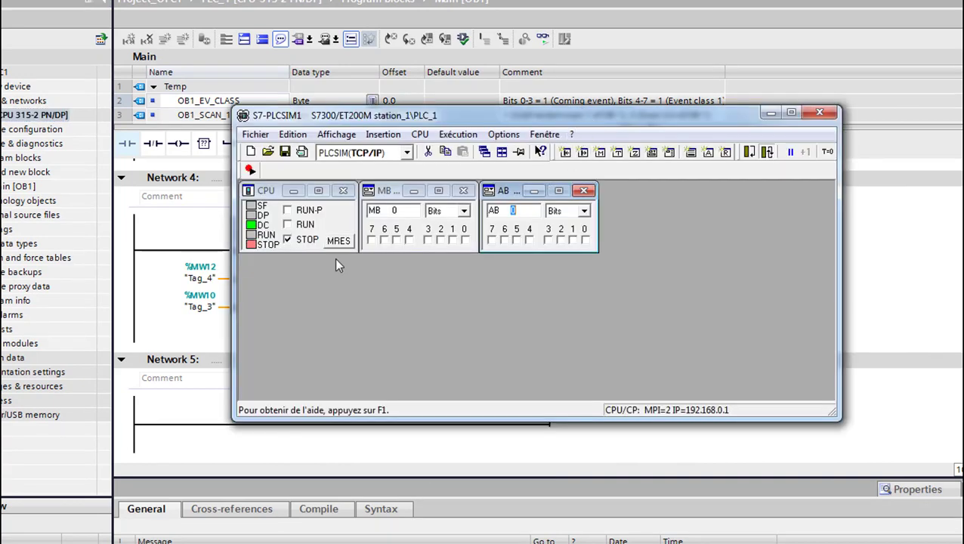
click(303, 225)
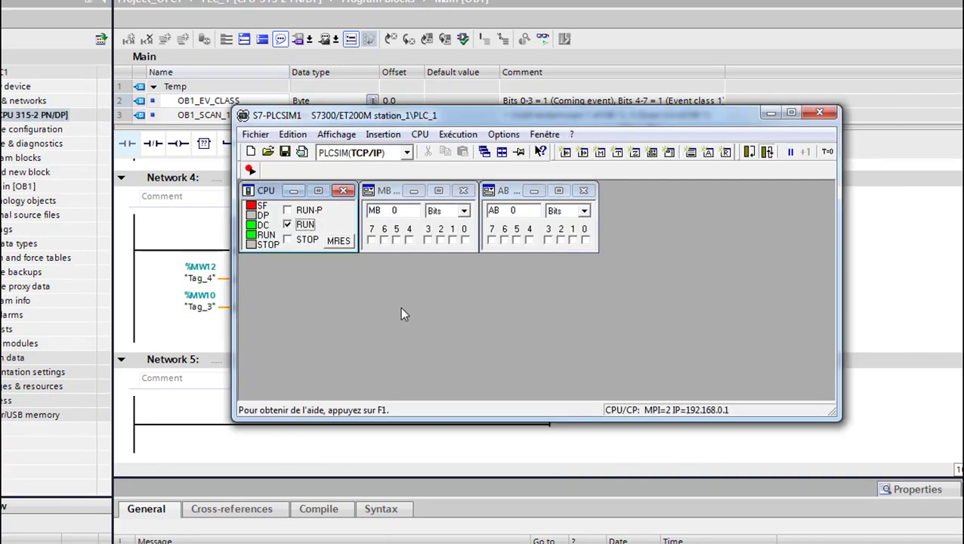
click(464, 241)
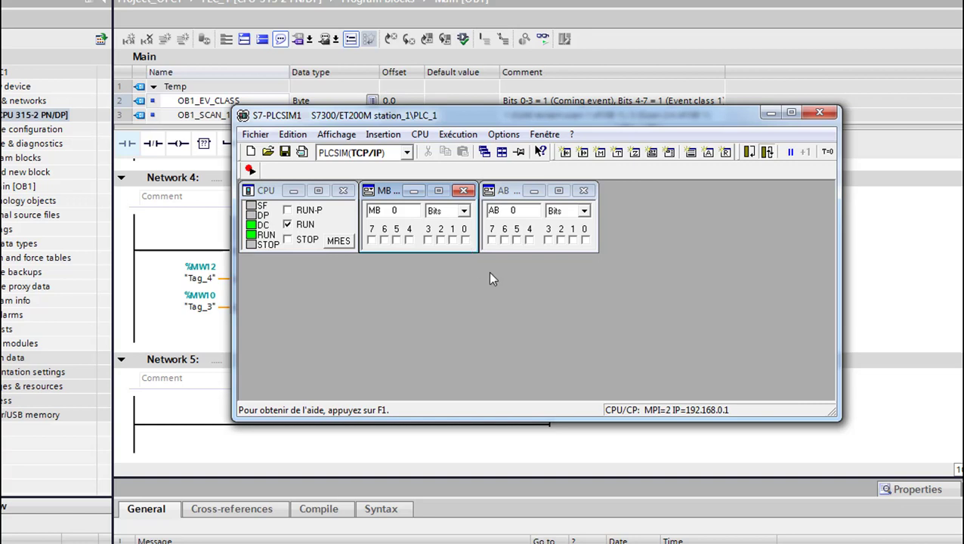
click(766, 115)
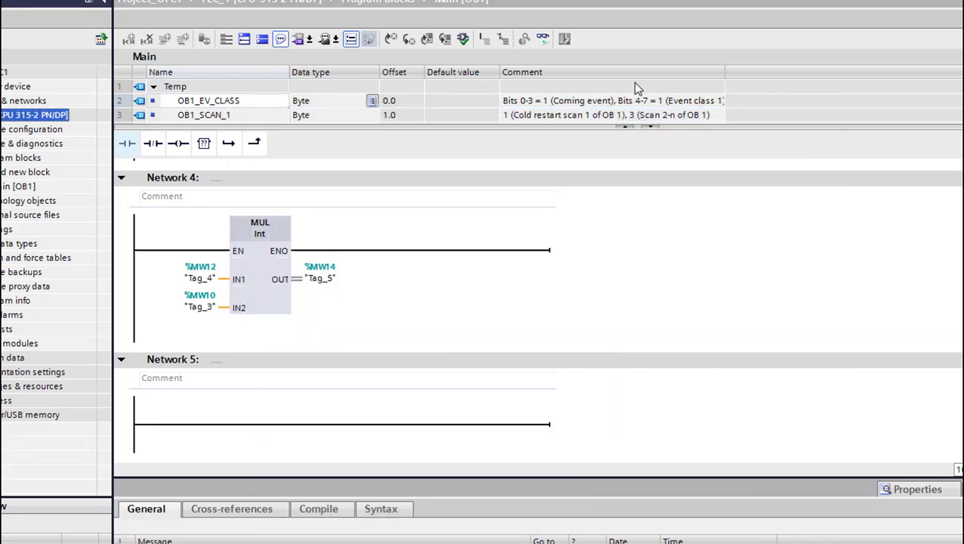
Monitor Networks 2–4 live, confirming the MUL of 40 × 70 gives 2800 in %MW14
click(543, 39)
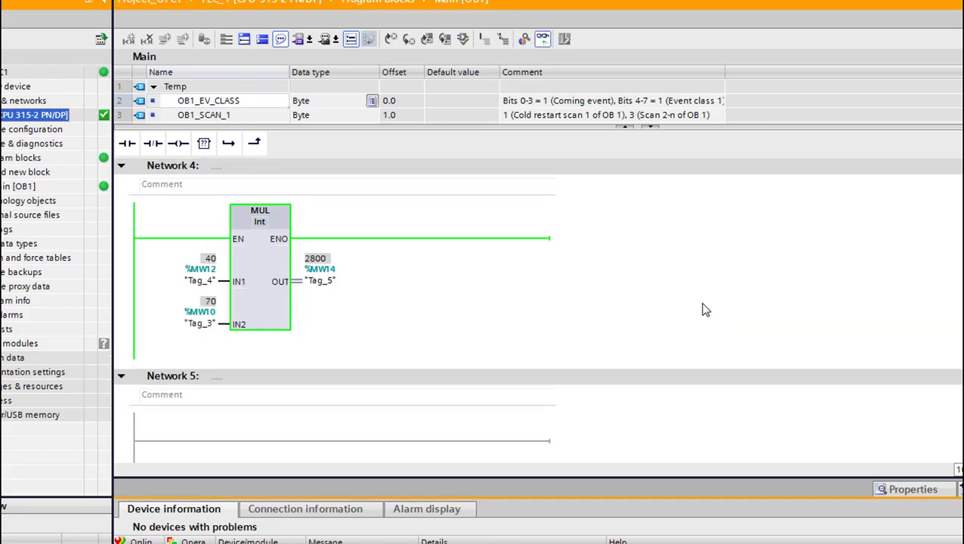
scroll(888, 313, up, 8)
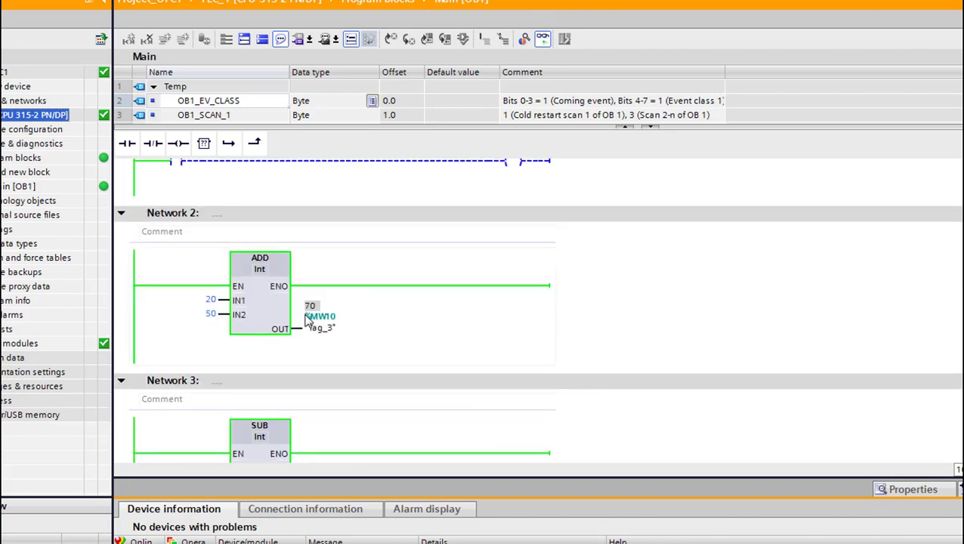
scroll(536, 310, down, 4)
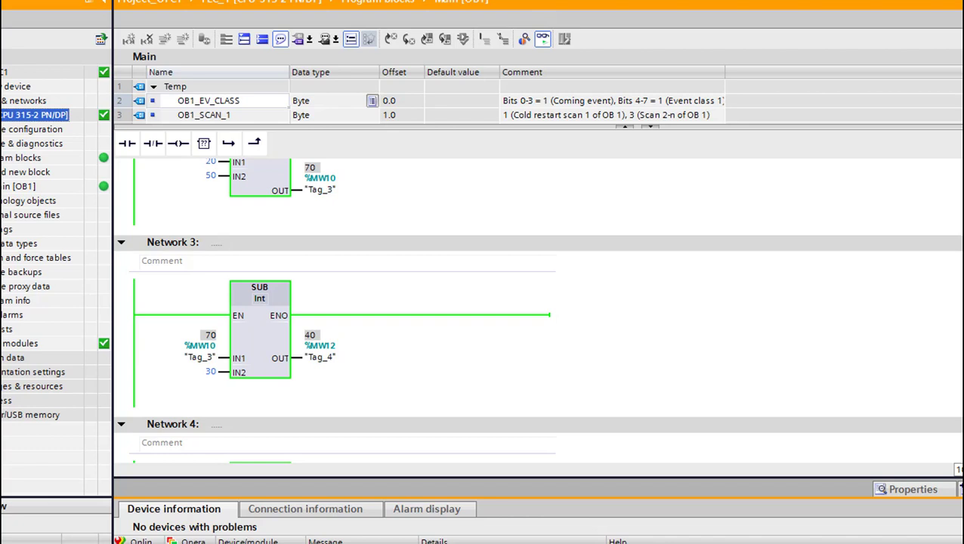
scroll(516, 383, down, 5)
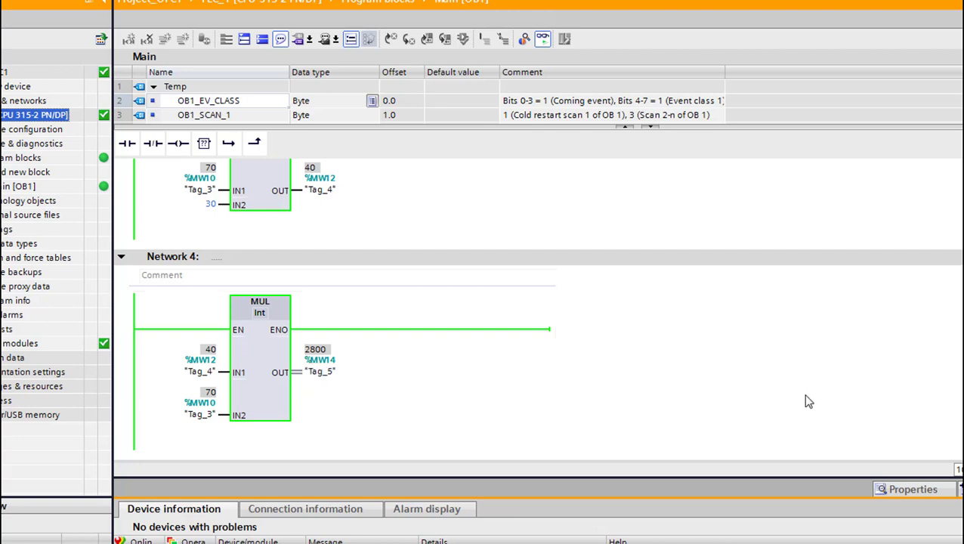
scroll(536, 302, down, 3)
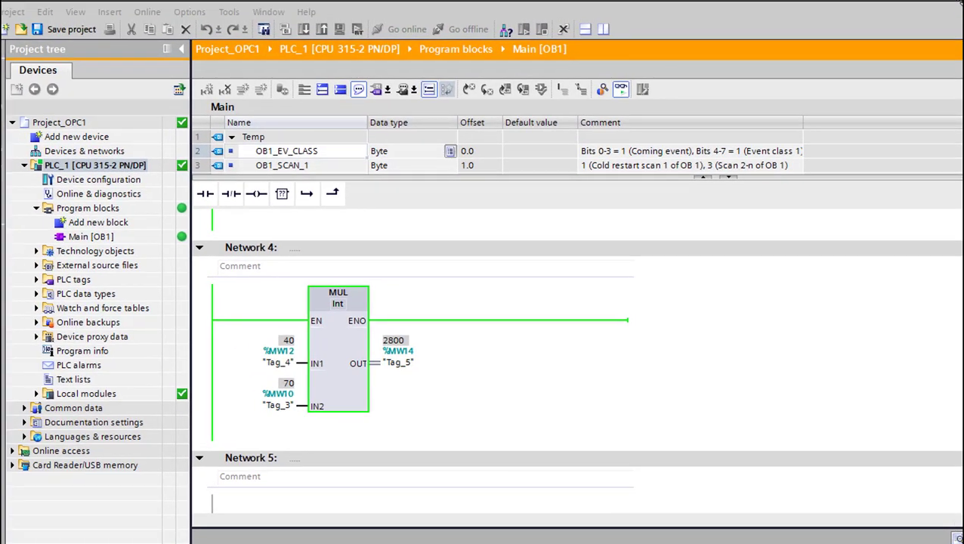
Stop monitoring, confirm going offline, and briefly bring up then hide PLCSIM
click(619, 90)
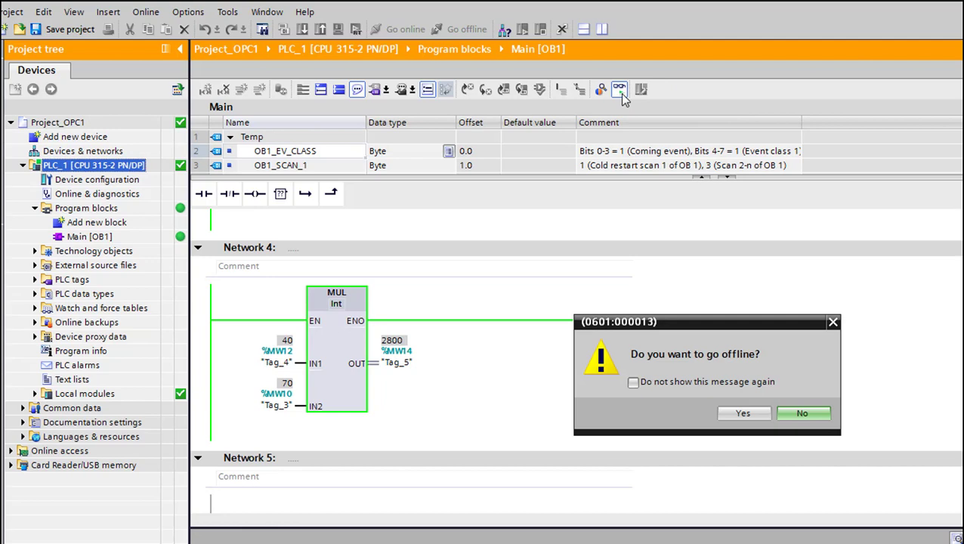
click(741, 415)
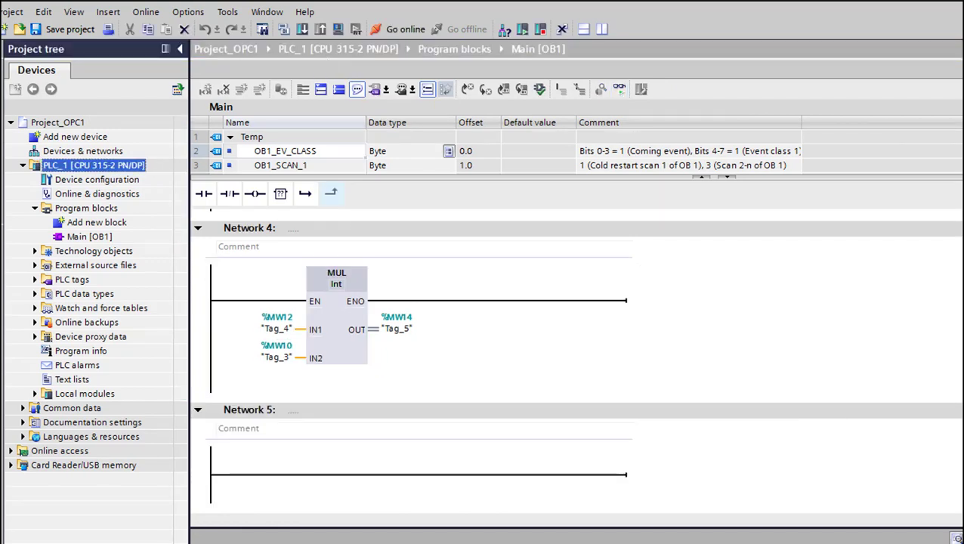
key(alt+Tab)
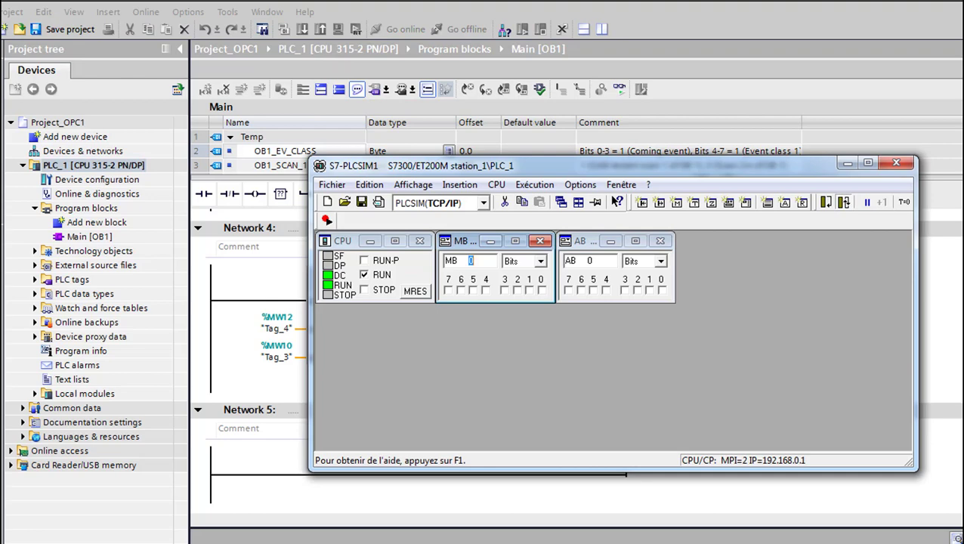
key(alt+Tab)
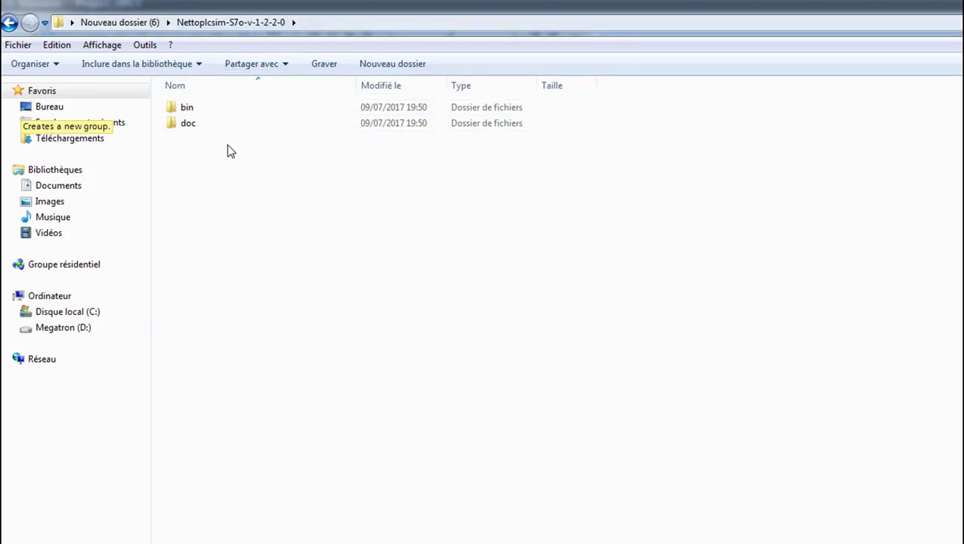
Run NetToPLCsim as administrator from its bin folder
double_click(195, 110)
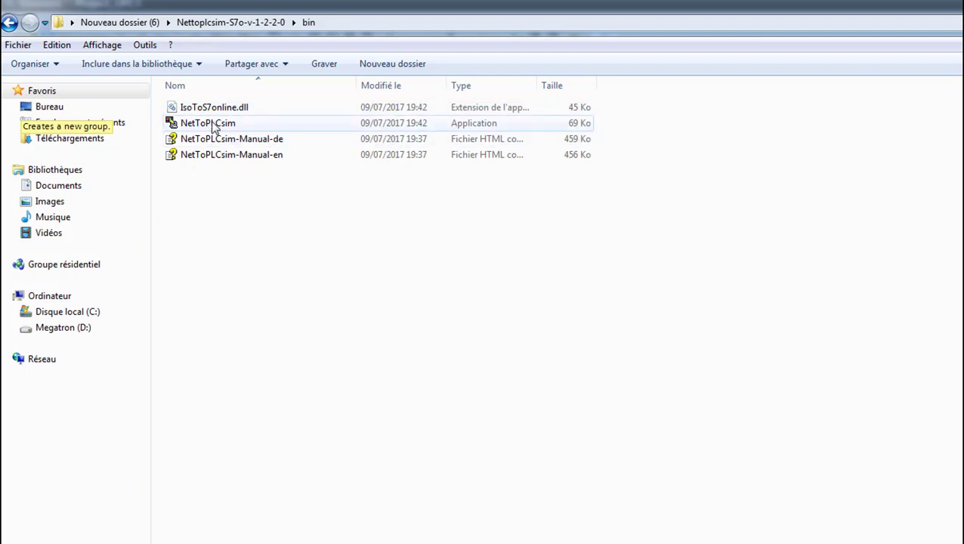
right_click(214, 129)
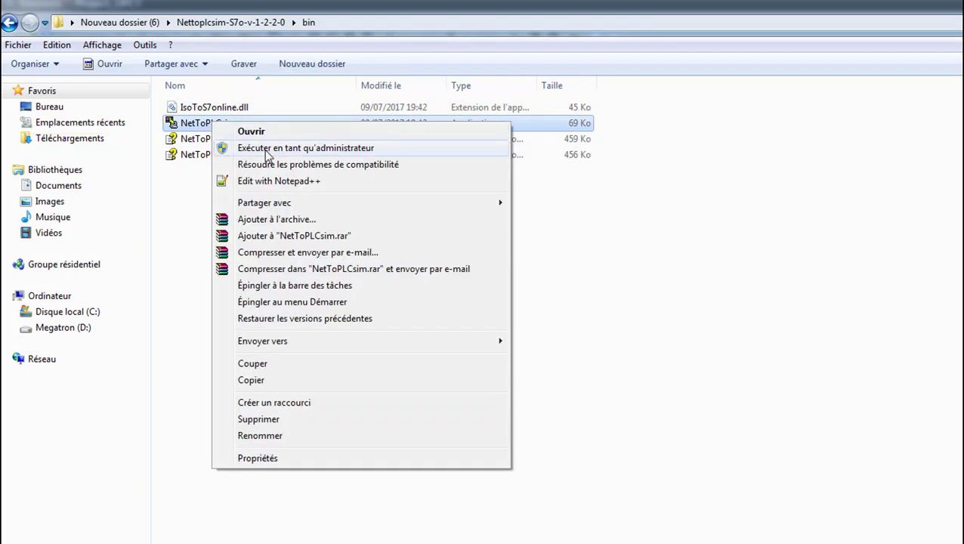
click(265, 149)
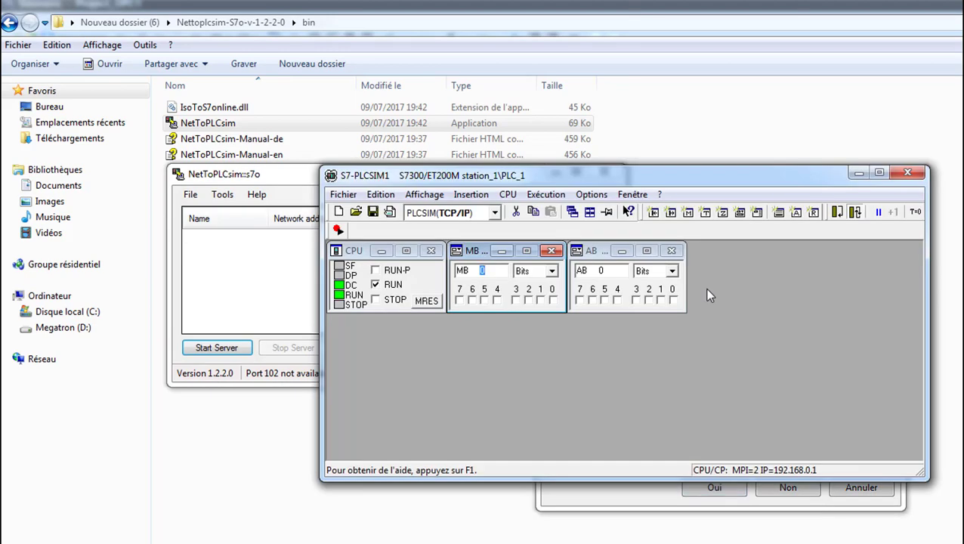
Stop the service occupying port 102 so NetToPLCsim reports Port 102 OK
drag(745, 173, 647, 190)
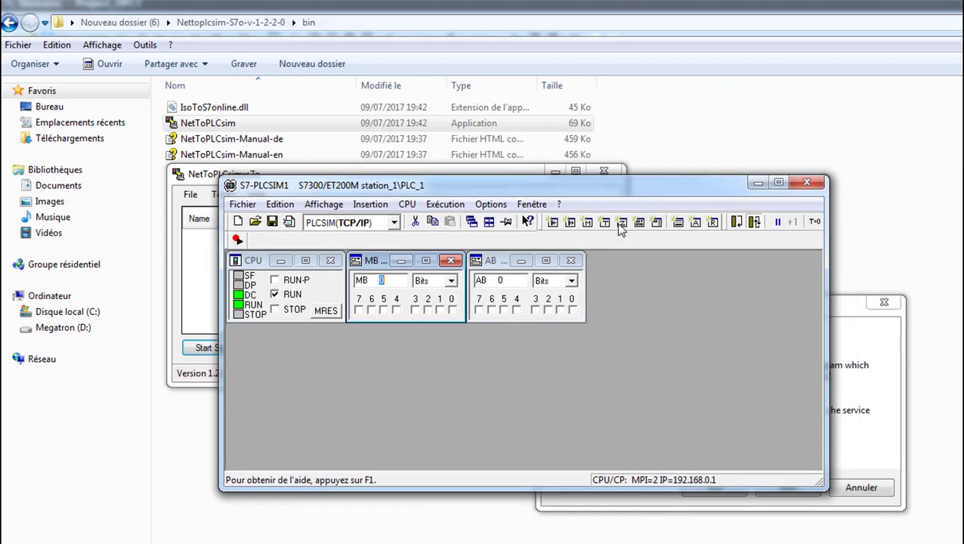
click(756, 182)
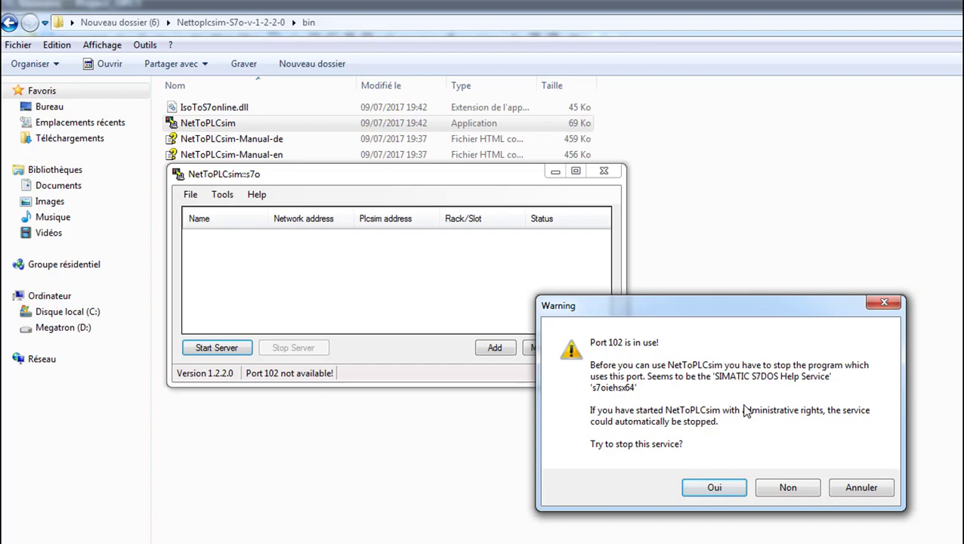
click(722, 491)
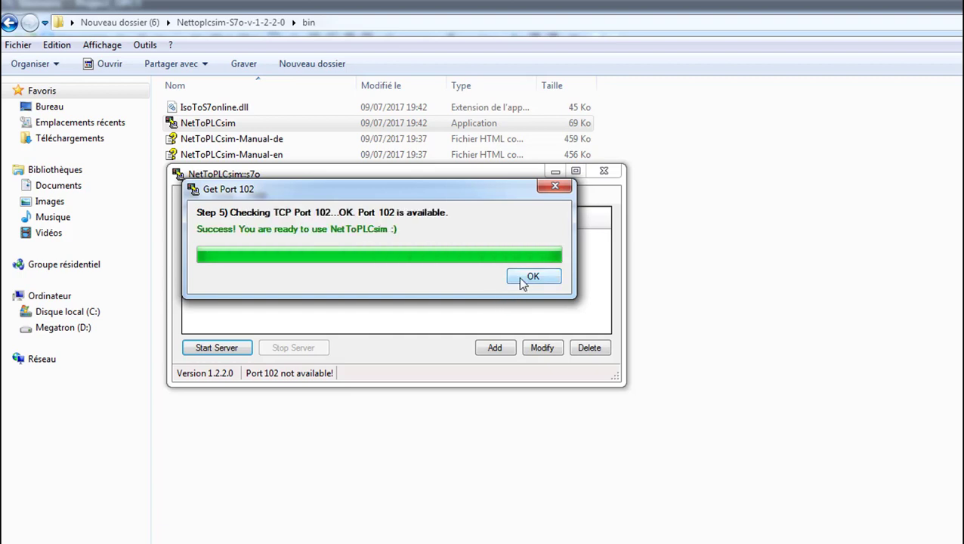
click(531, 278)
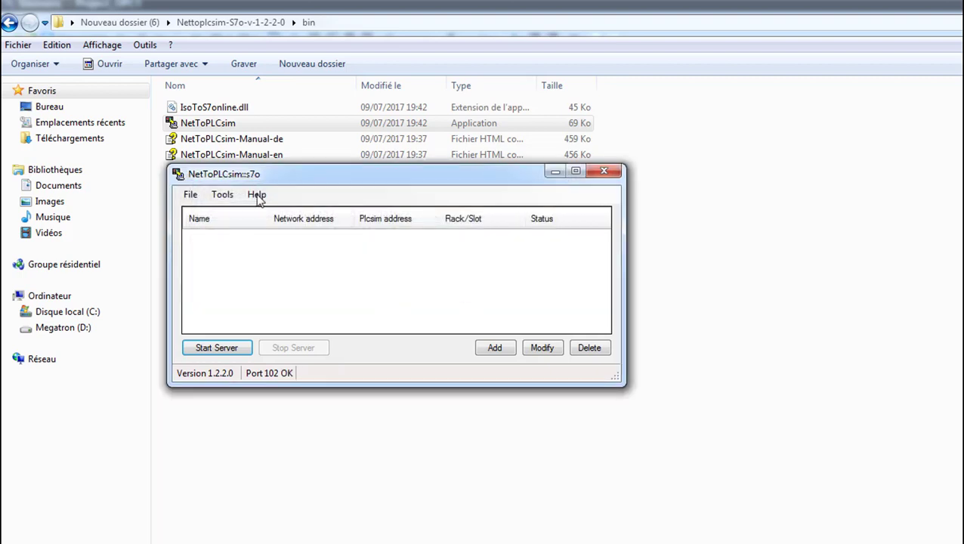
Start a new station named SurtTech with network address 192.168.1.105
click(500, 346)
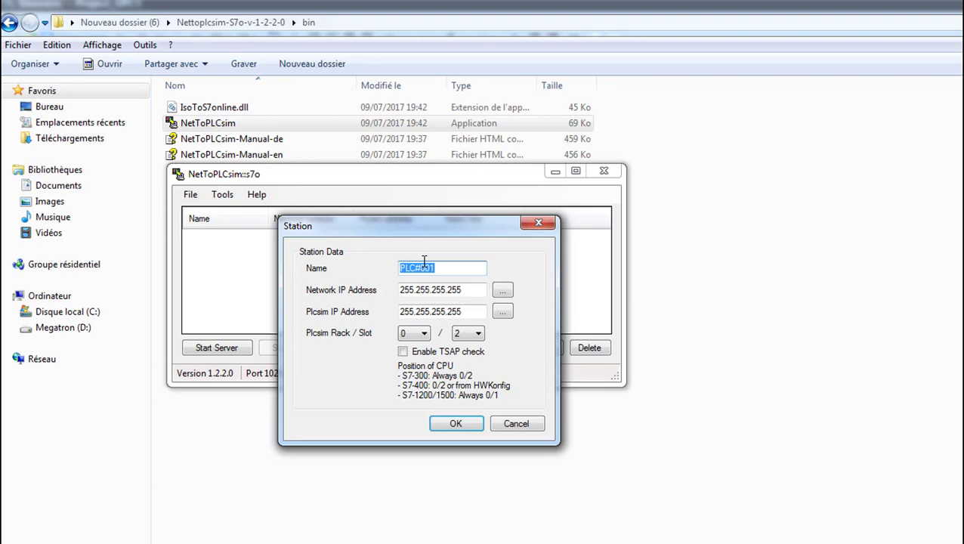
text(SurtrTech)
click(506, 294)
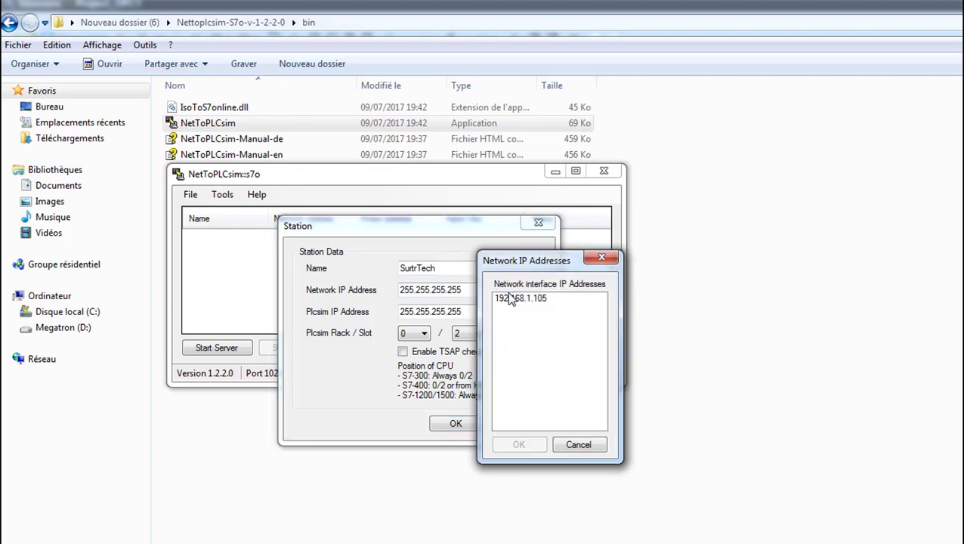
click(534, 301)
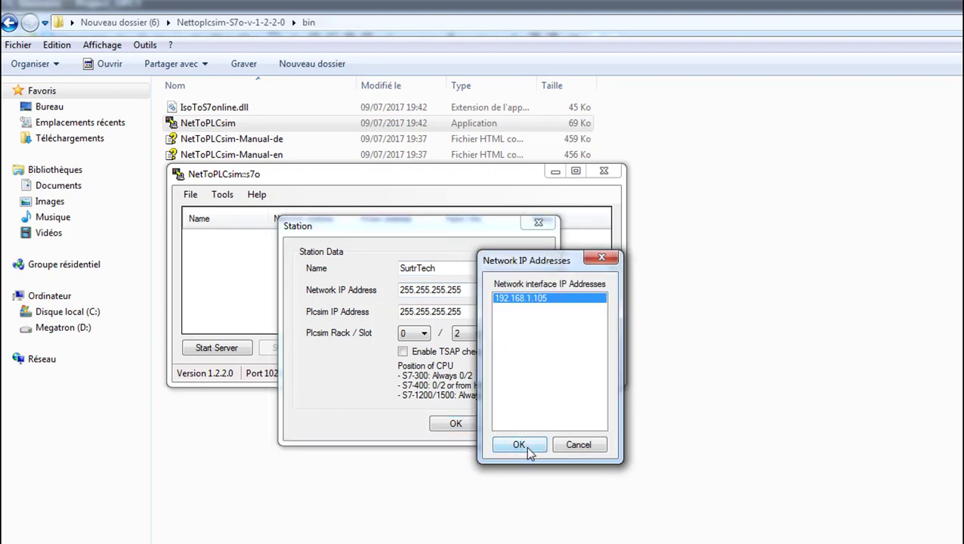
click(519, 445)
Set the station's PLCSIM address to 192.168.0.1, keep rack 0 slot 2, and save it
click(503, 313)
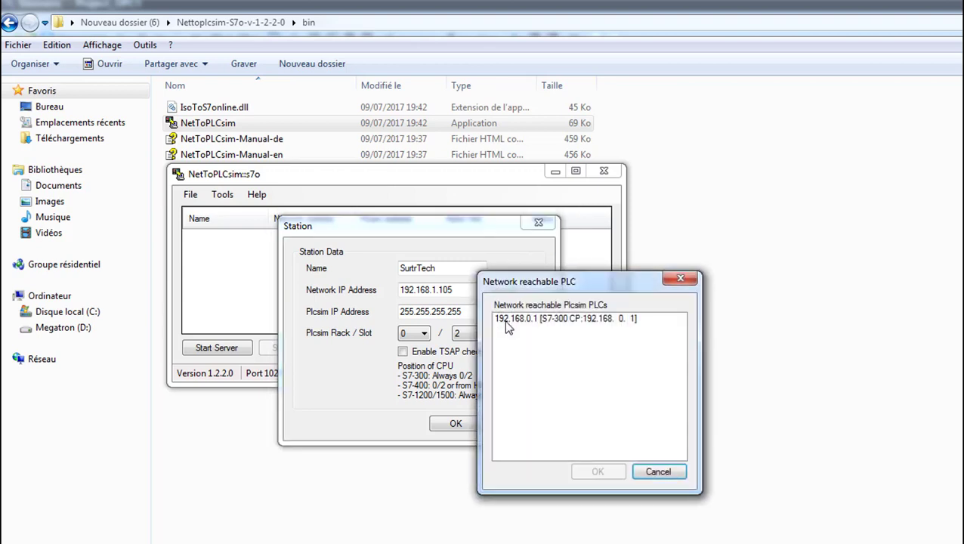
click(523, 320)
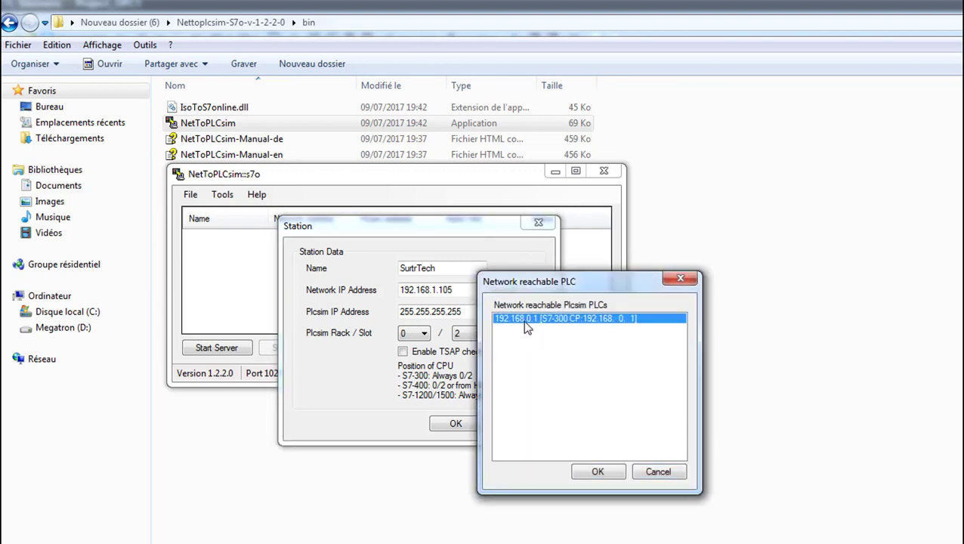
click(597, 472)
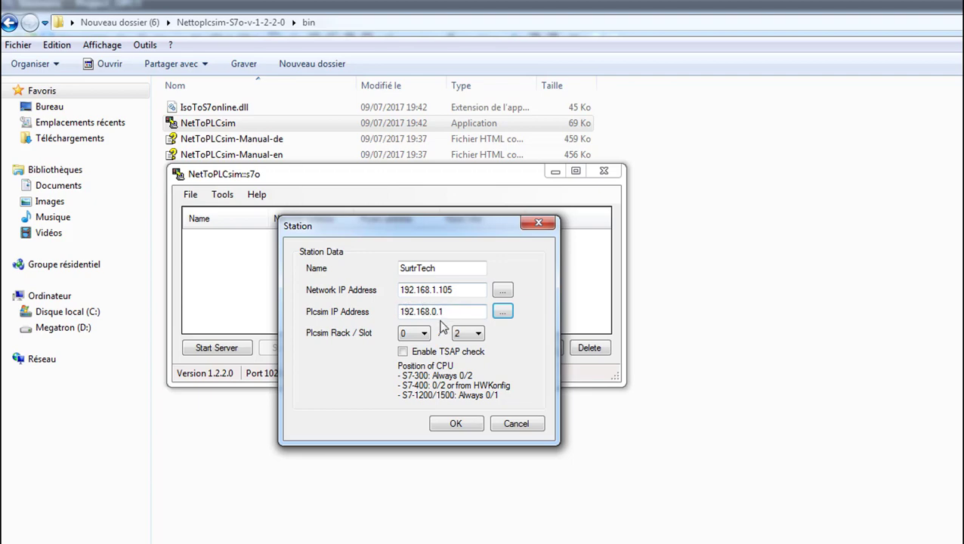
mouse_move(451, 513)
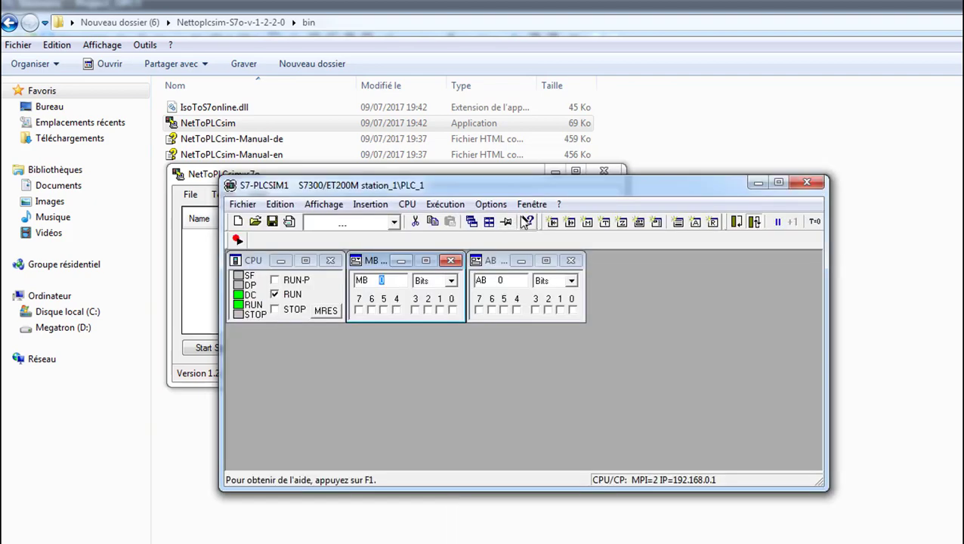
drag(528, 185, 245, 144)
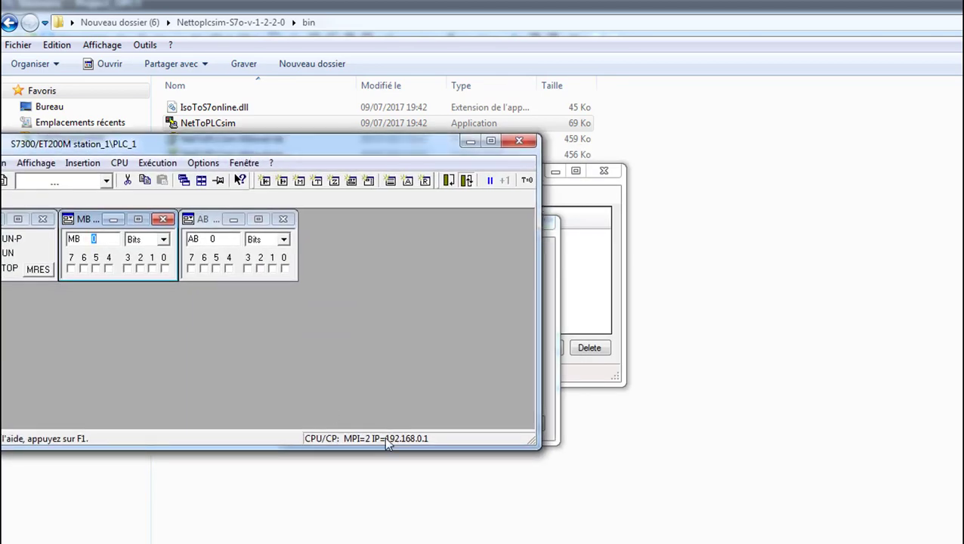
click(470, 140)
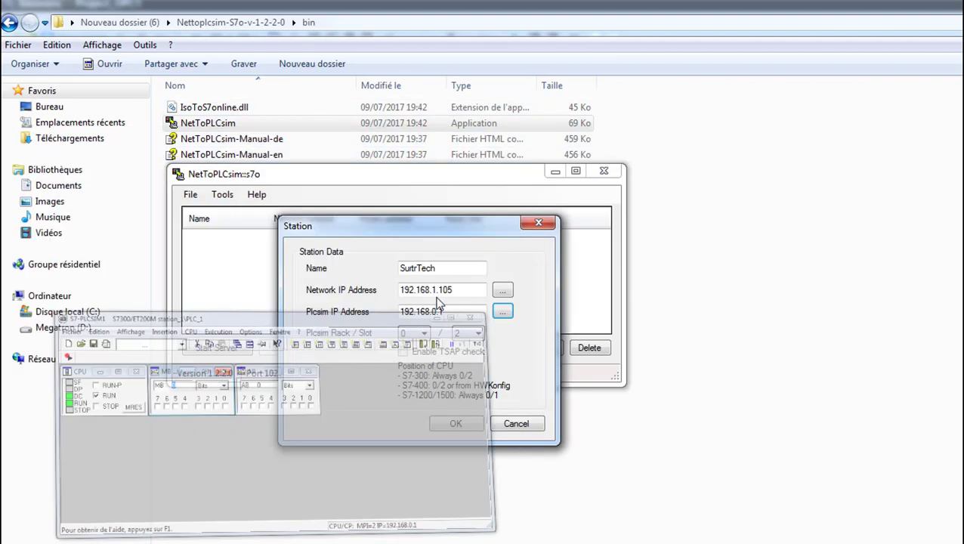
click(504, 313)
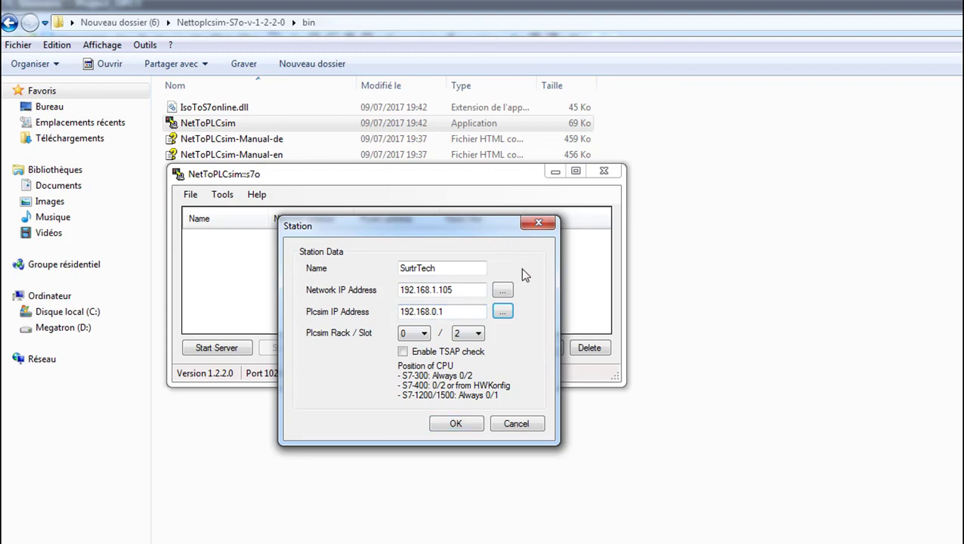
click(457, 424)
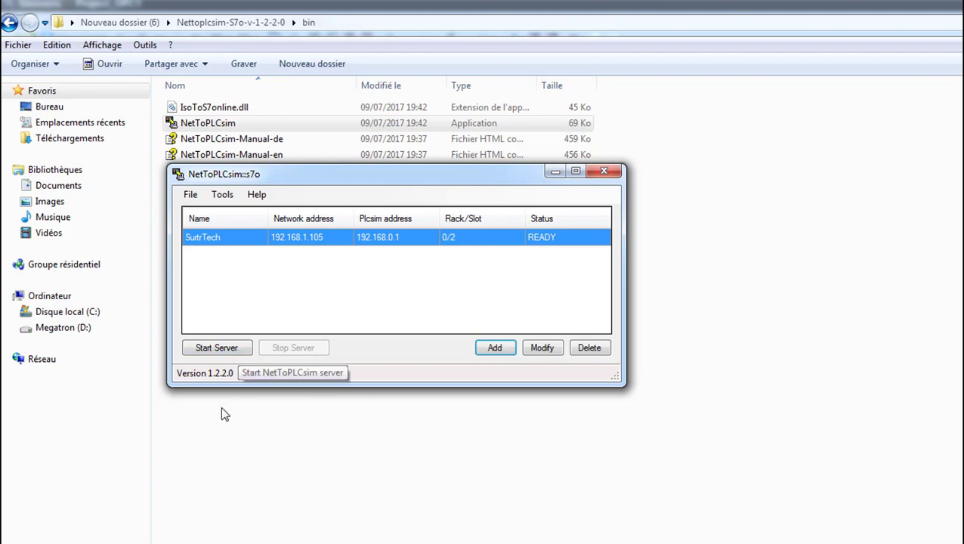
Start the NetToPLCsim server, then launch KEPServerEX 6 Configuration from a 'kep' search
click(217, 347)
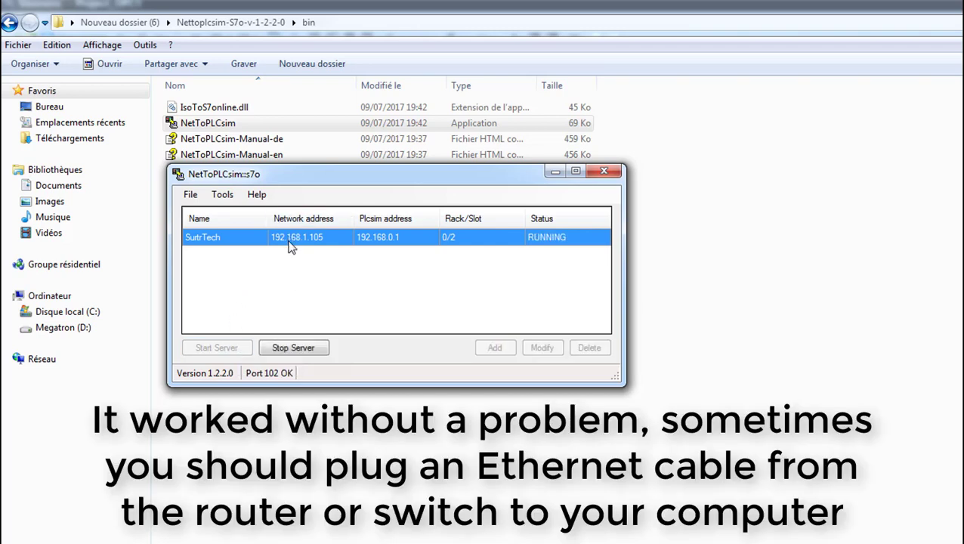
key(super)
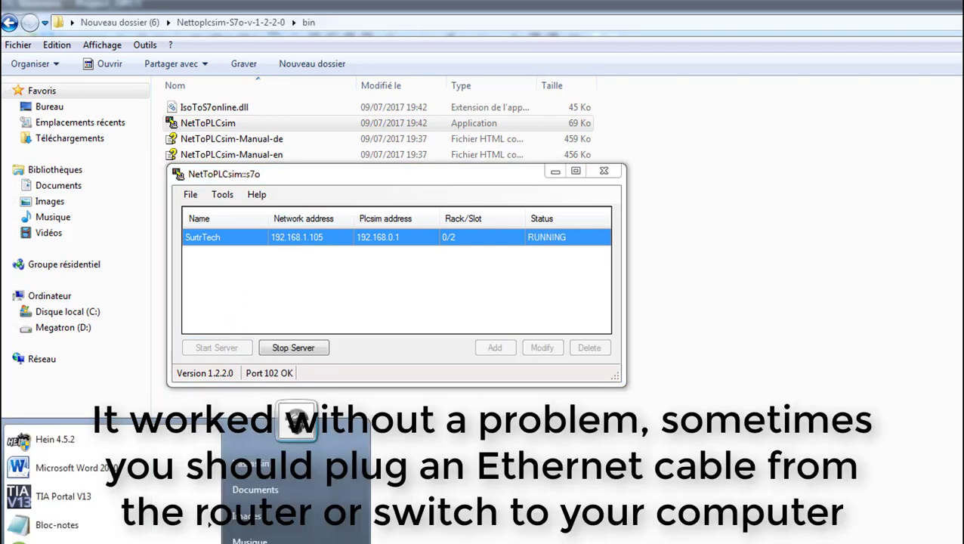
text(kep)
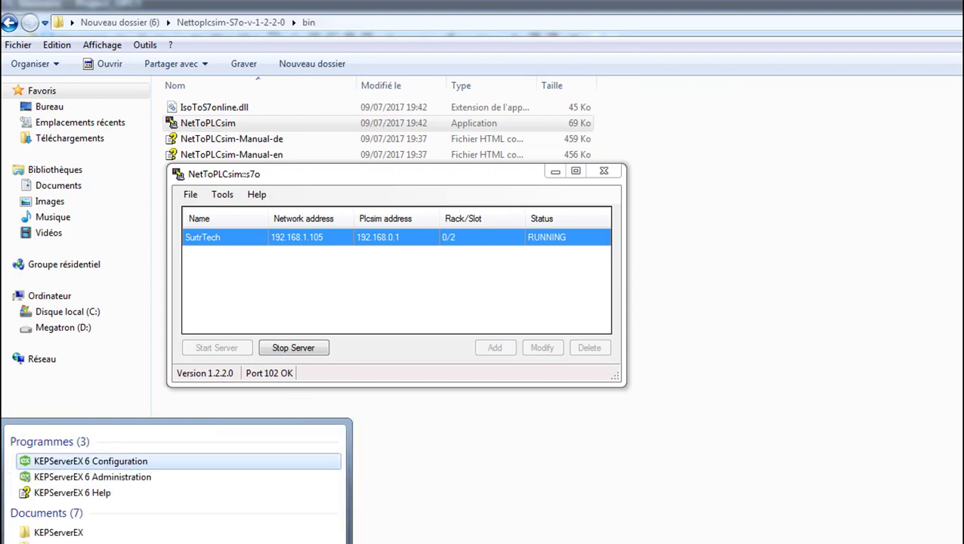
click(97, 462)
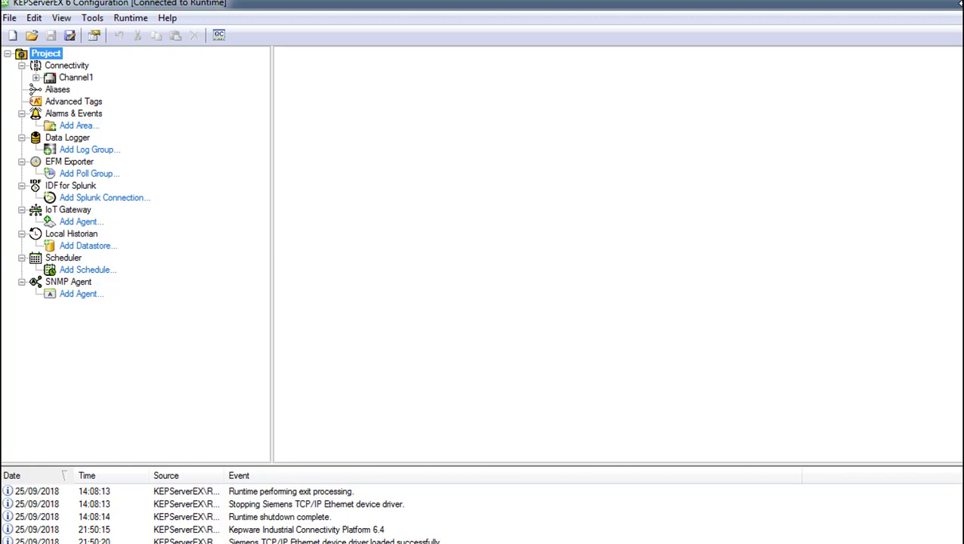
Start a new project and add Channel1 with the Siemens TCP/IP Ethernet driver
click(13, 36)
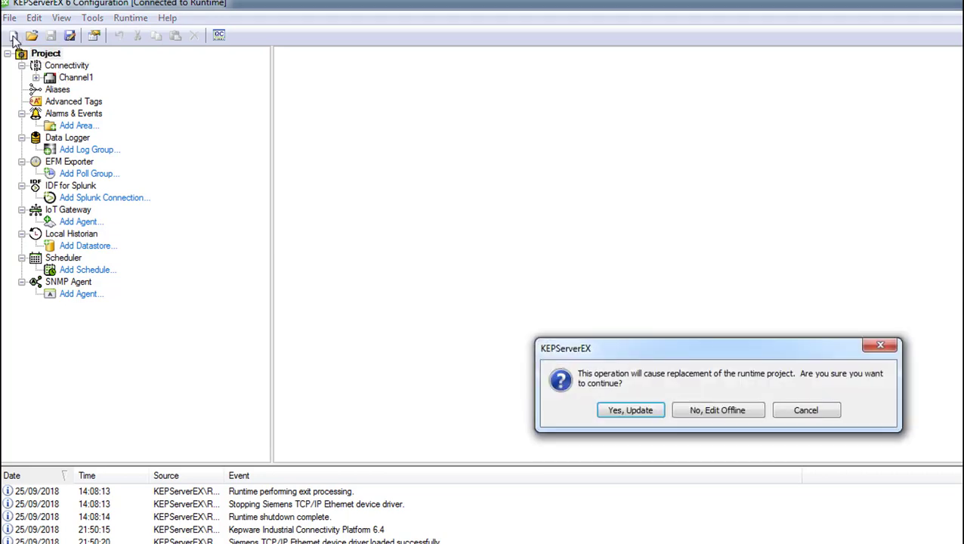
click(627, 411)
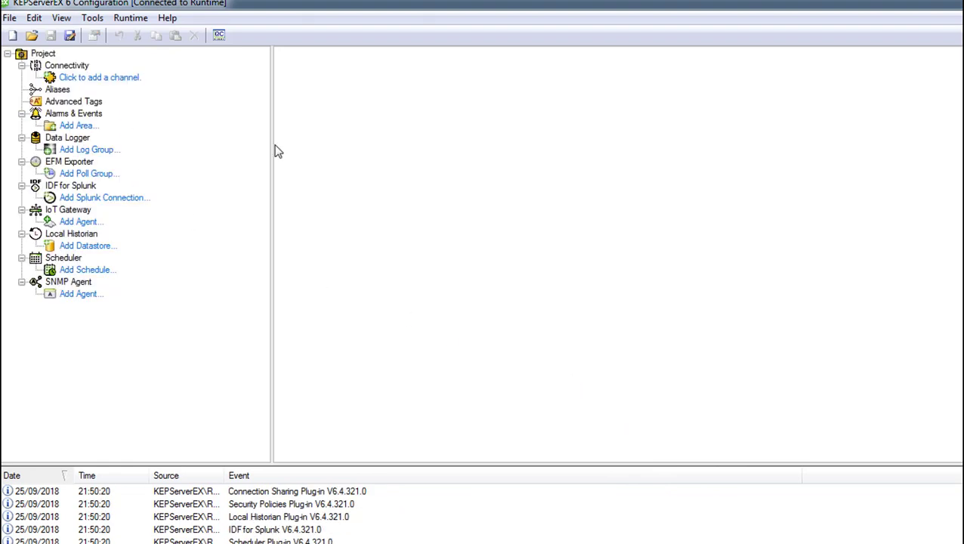
click(93, 78)
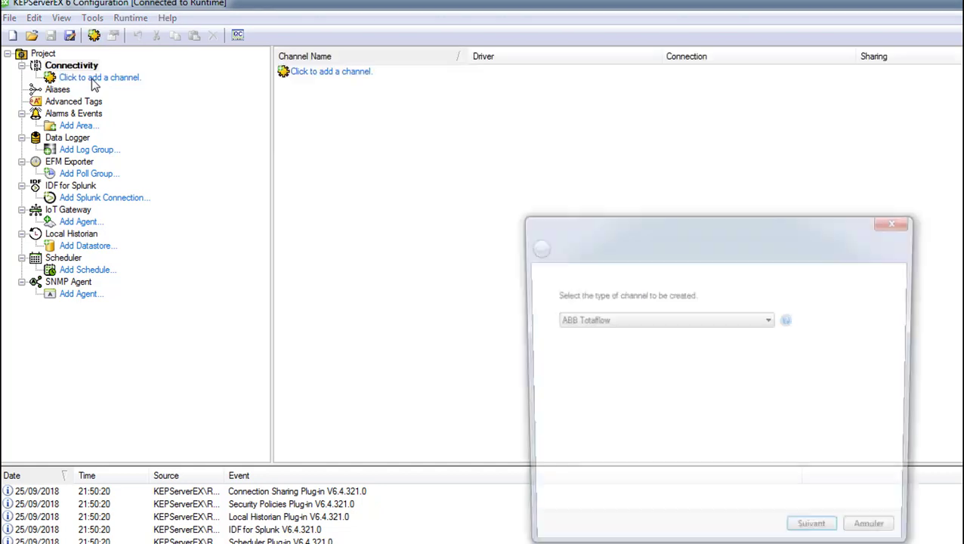
drag(784, 236, 532, 145)
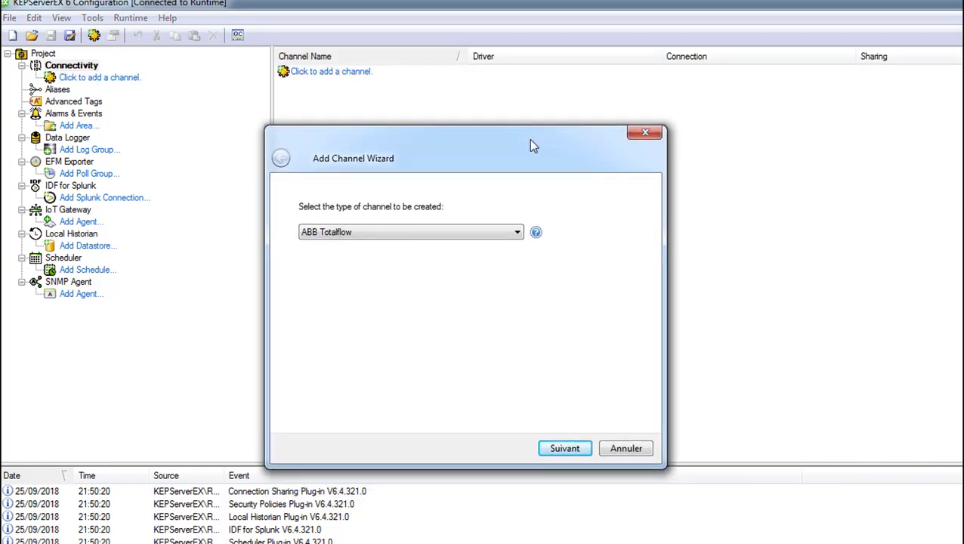
click(473, 239)
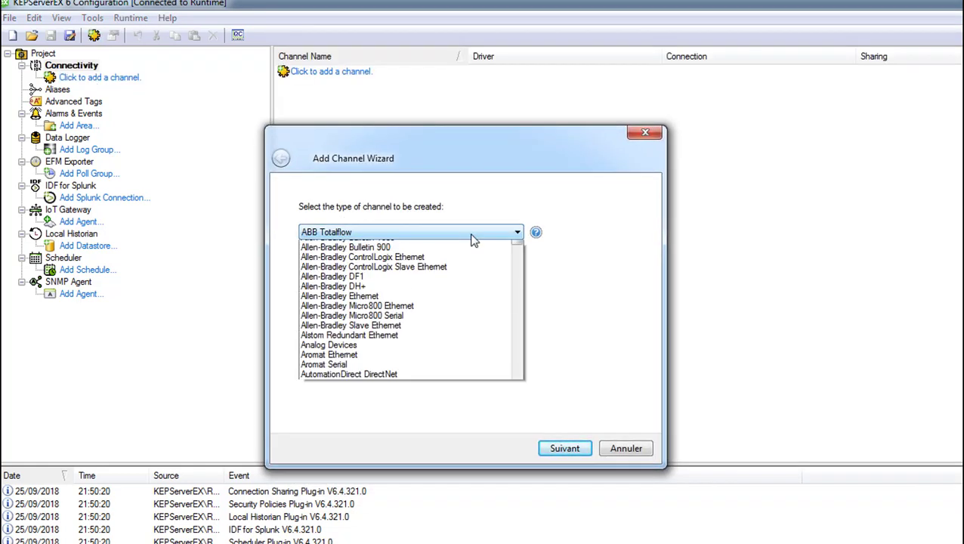
drag(515, 262, 521, 367)
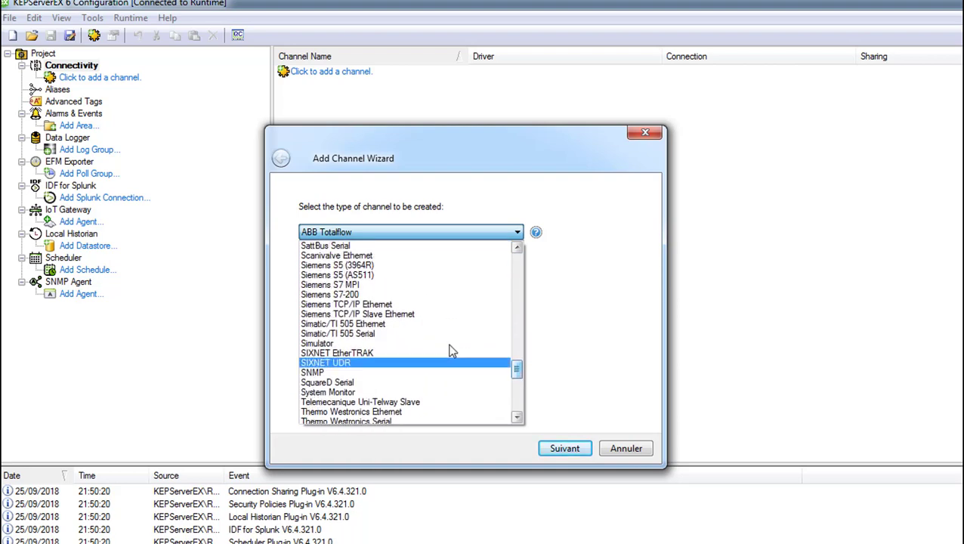
click(403, 306)
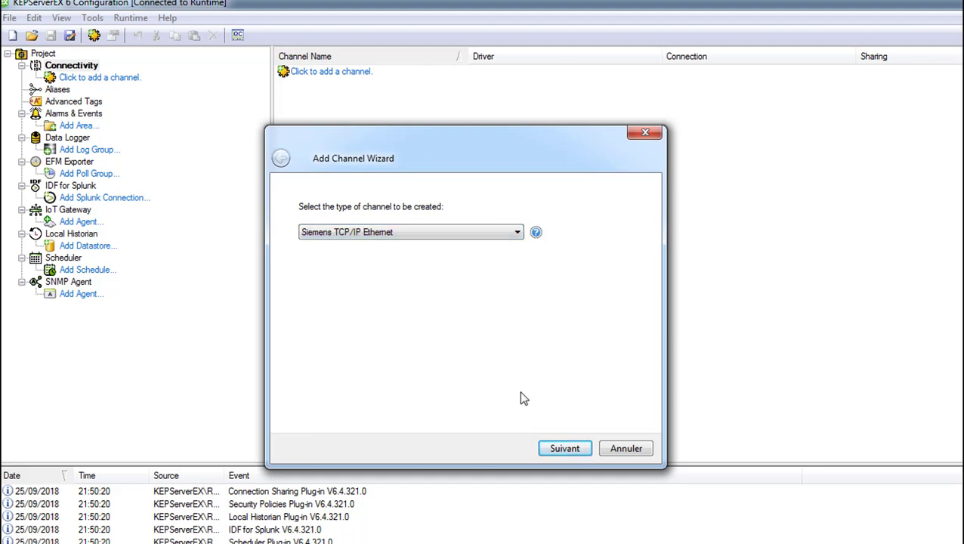
click(556, 452)
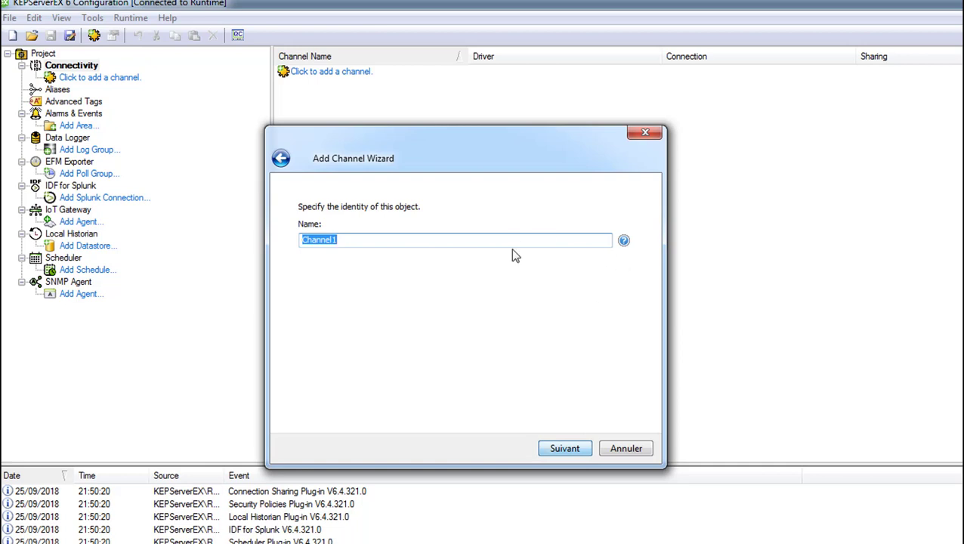
click(566, 451)
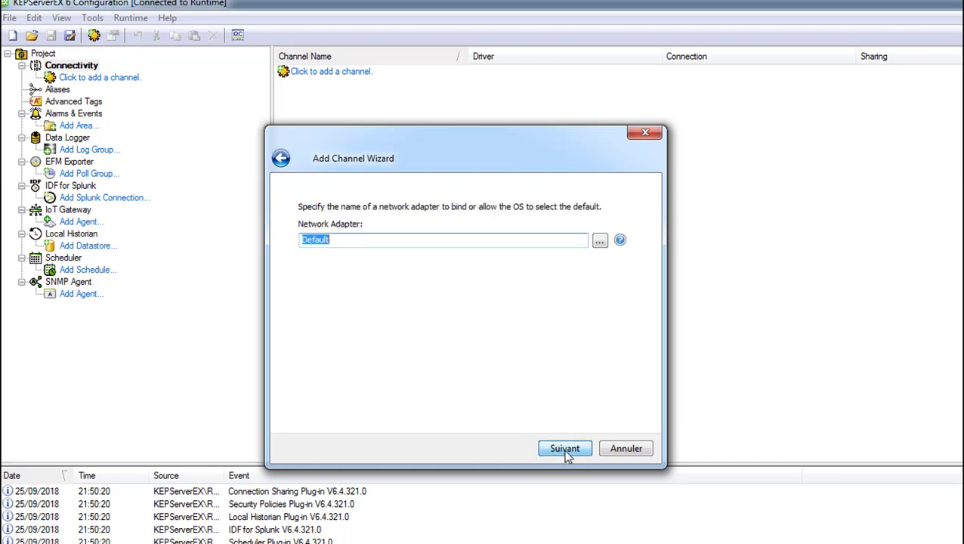
Bind Channel1 to the Intel Centrino Advanced-N 6205 #2 adapter, accept defaults, and finish
click(599, 241)
click(497, 245)
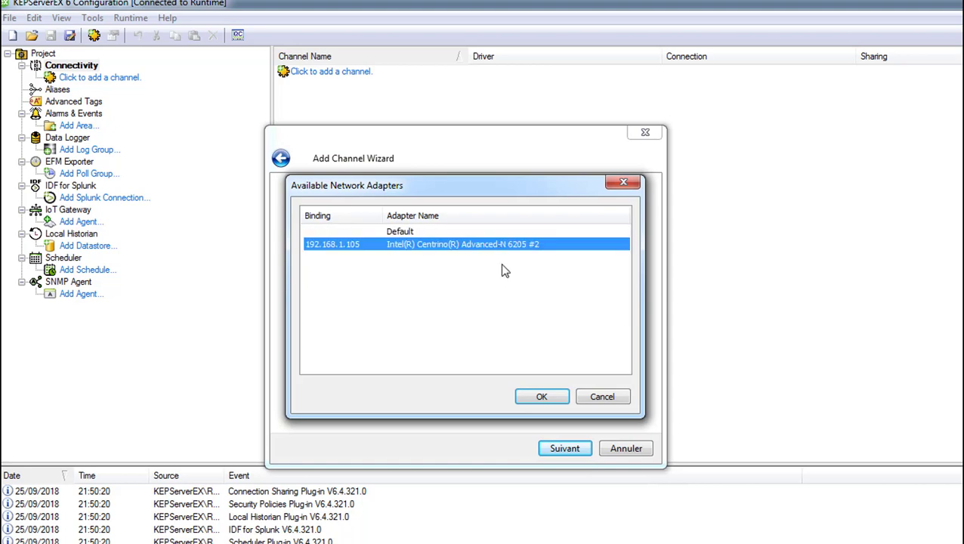
click(550, 400)
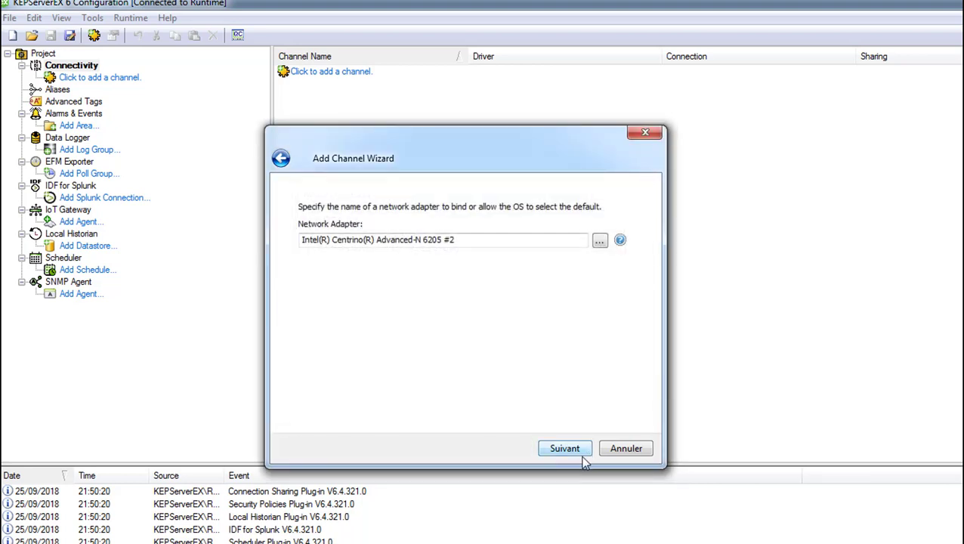
click(574, 454)
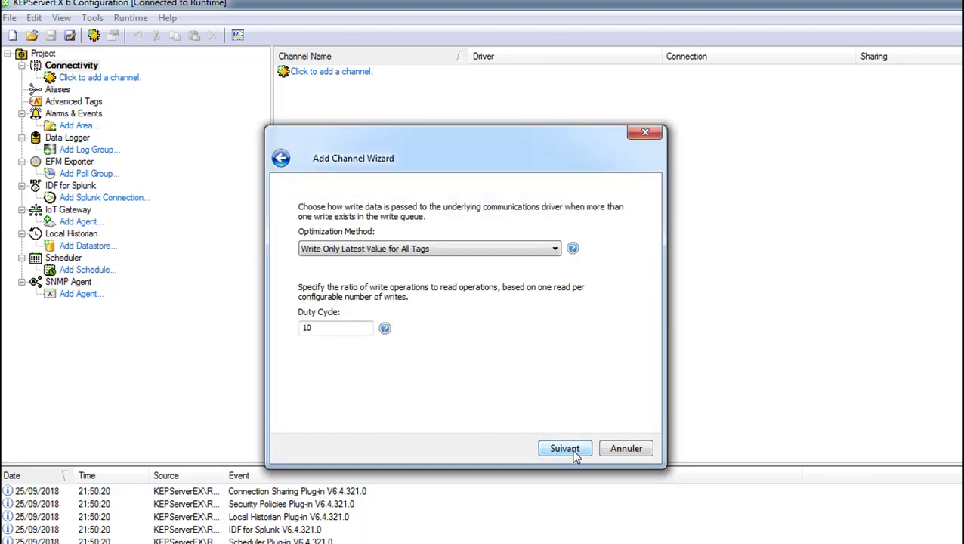
click(574, 452)
click(575, 452)
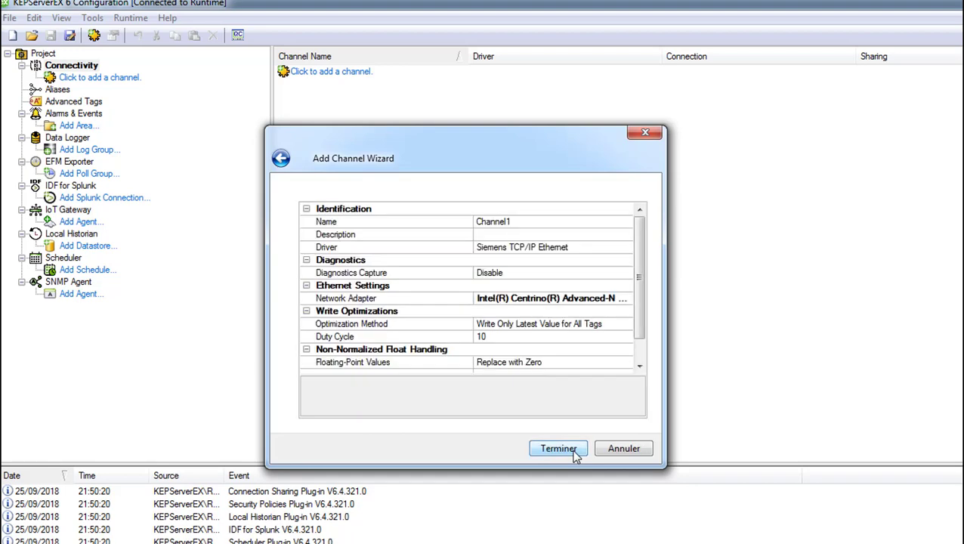
click(558, 449)
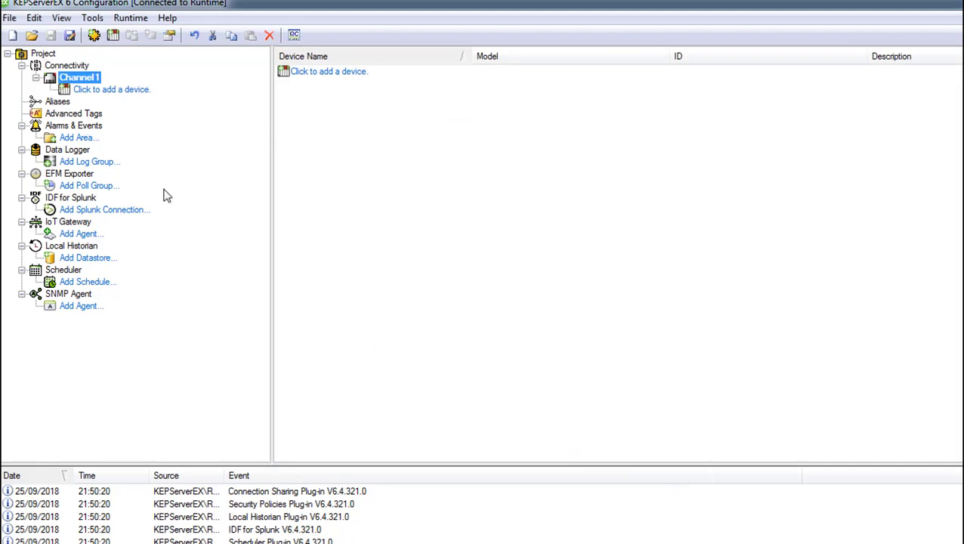
Start adding Device1 under Channel1 with model S7-300
click(111, 90)
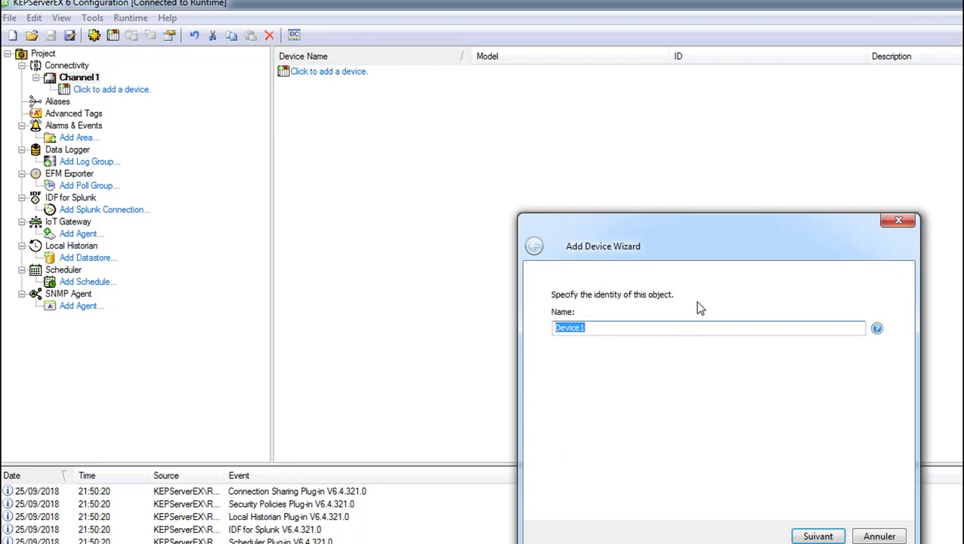
drag(727, 244, 449, 148)
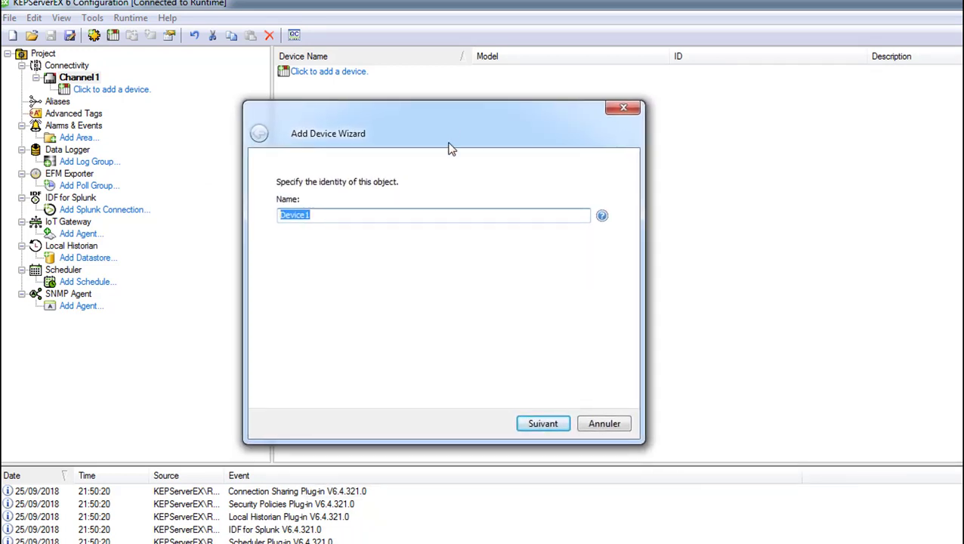
click(547, 428)
click(348, 224)
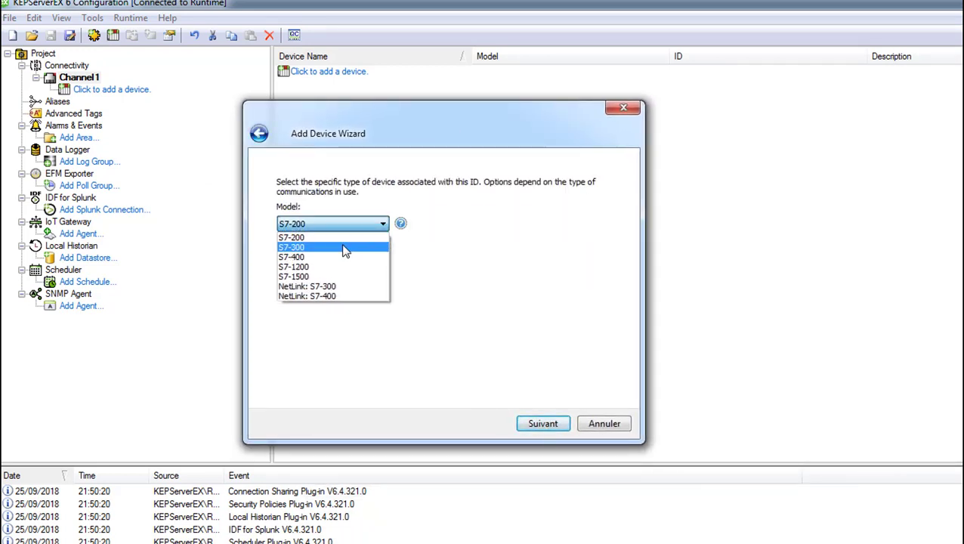
click(344, 248)
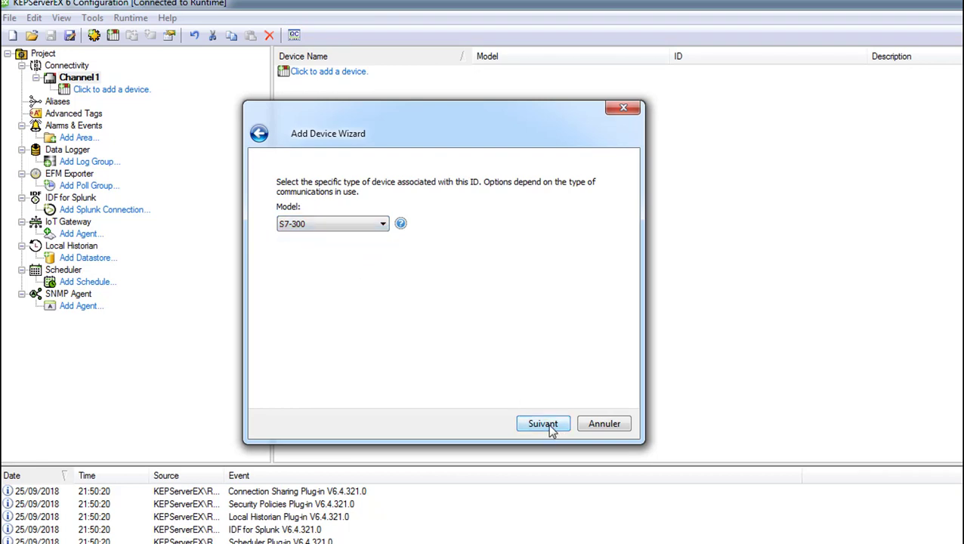
click(550, 425)
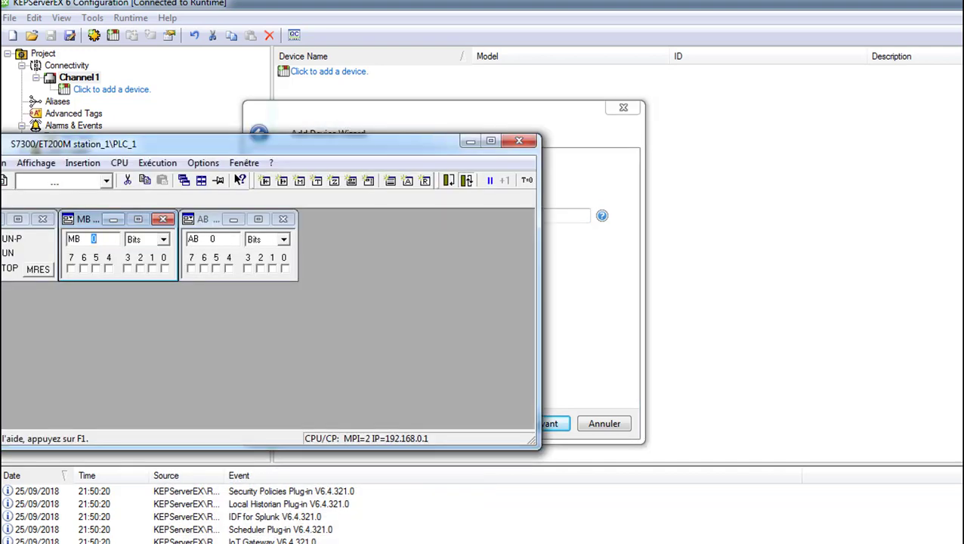
Enter device ID 192.168.1.105, checked against the NetToPLCsim network address
key(alt+Tab)
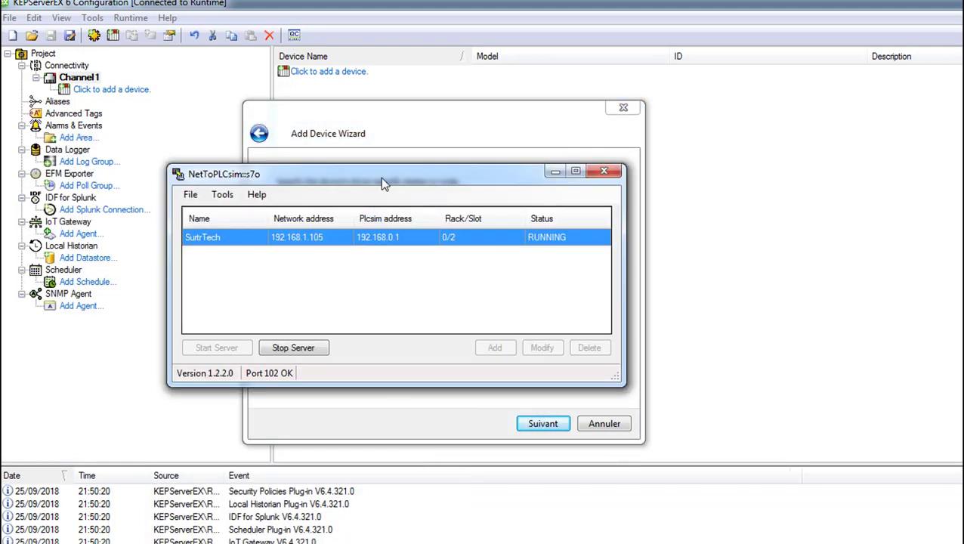
drag(380, 177, 426, 294)
click(351, 216)
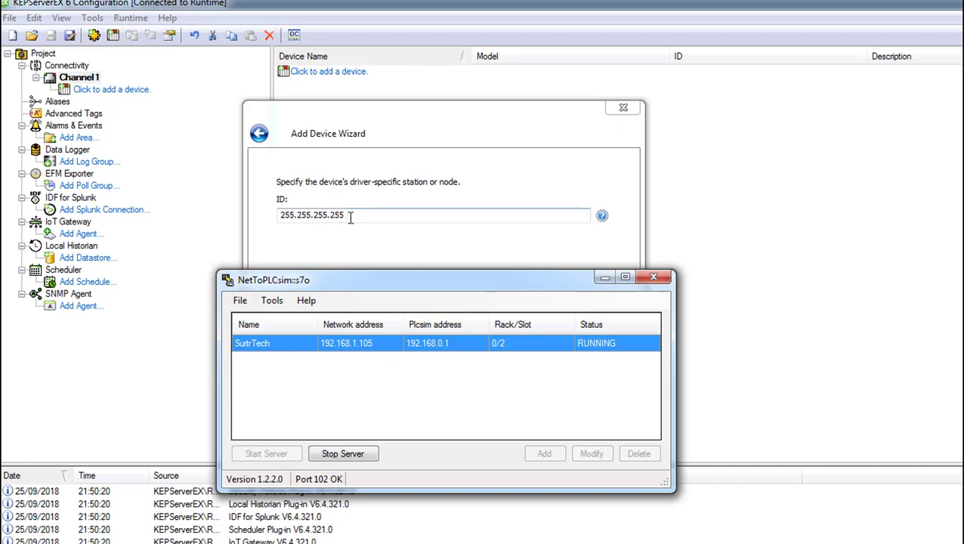
text(192.168)
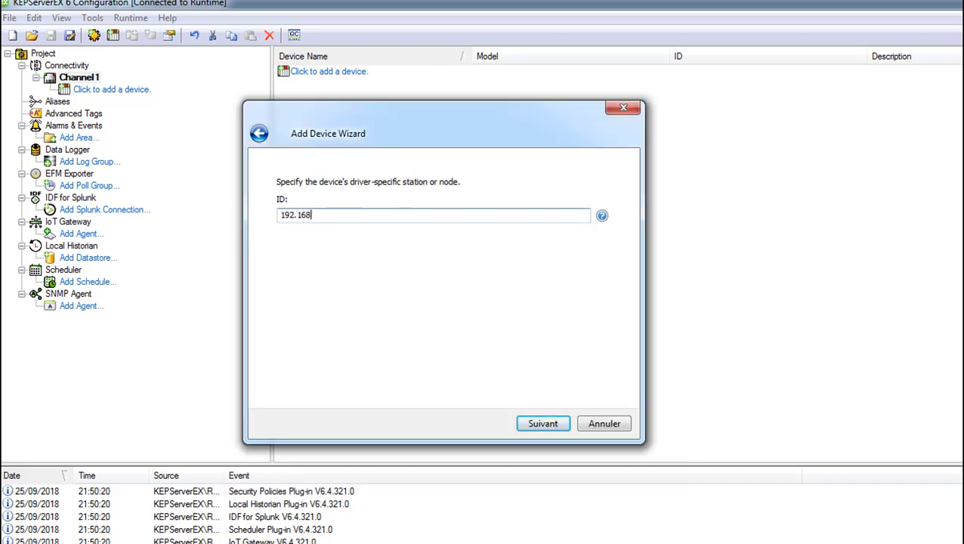
key(alt+Tab)
key(alt+Tab)
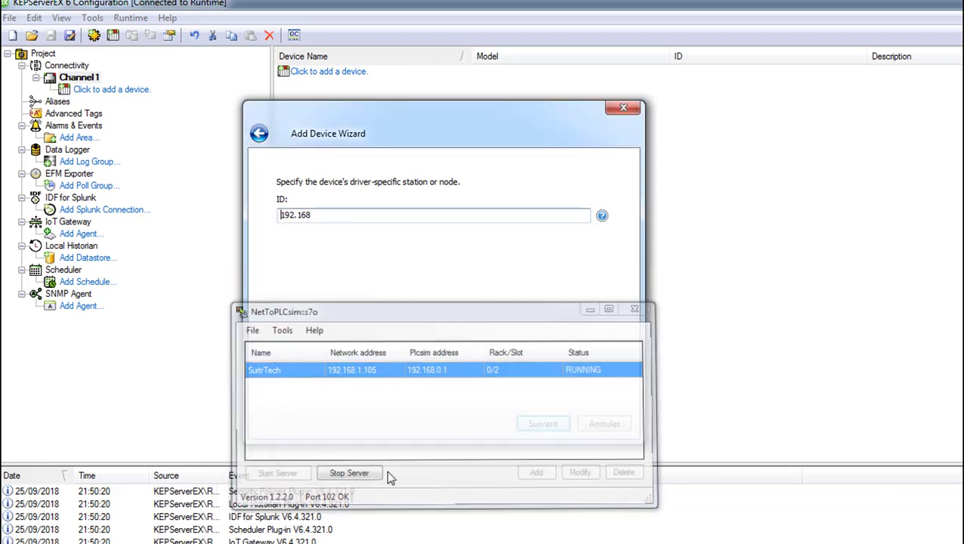
click(330, 215)
text(.)
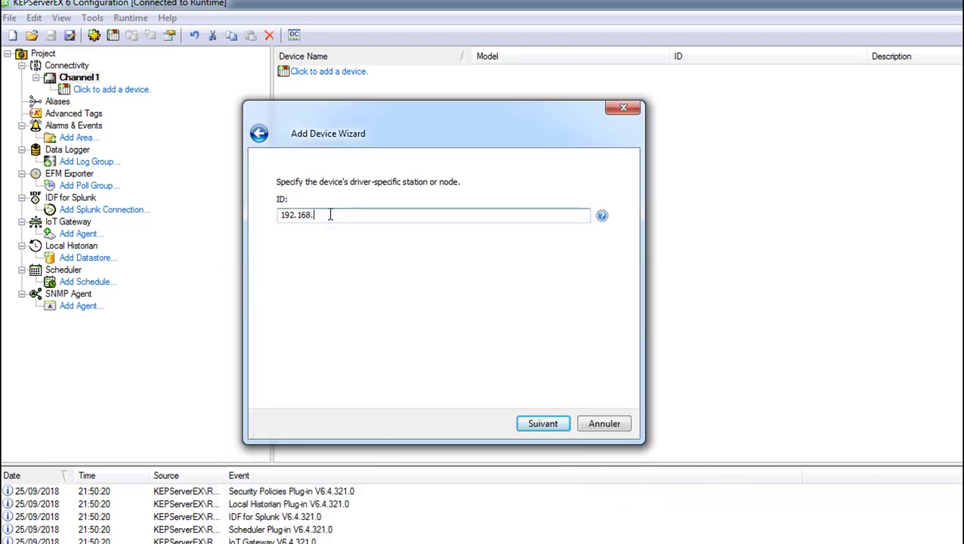
text(1.105)
click(543, 425)
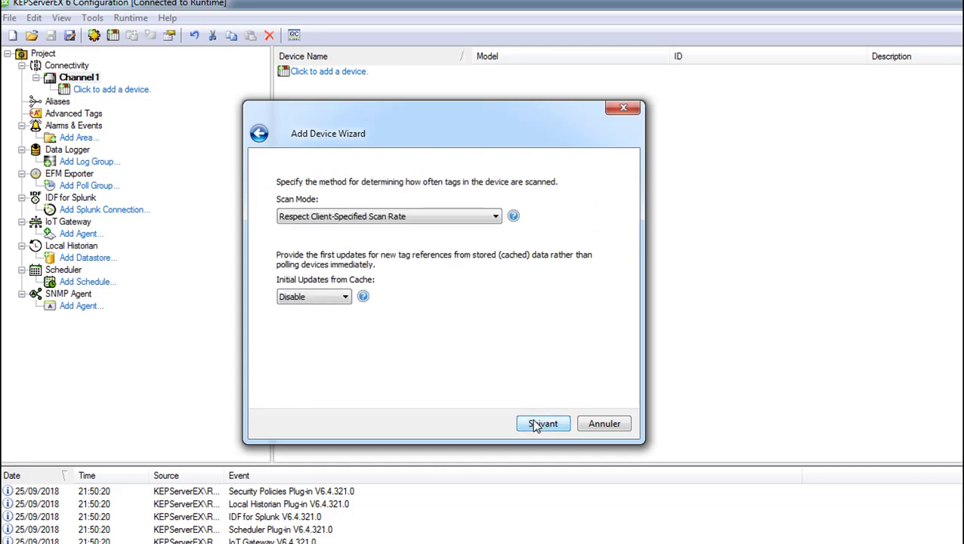
Accept default scan, timeout, port 102, PDU/TSAP and Big Endian settings, then finish Device1
click(535, 425)
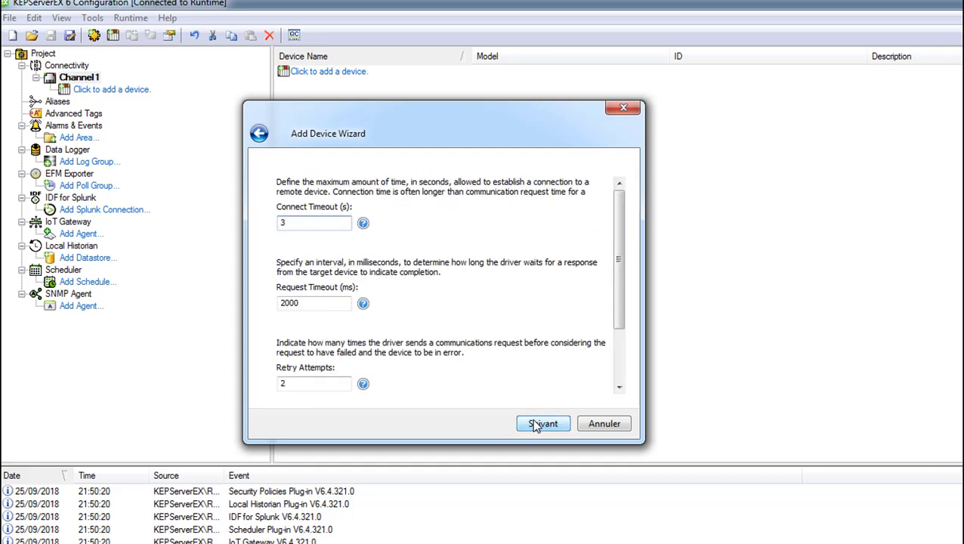
click(535, 425)
click(535, 424)
click(535, 425)
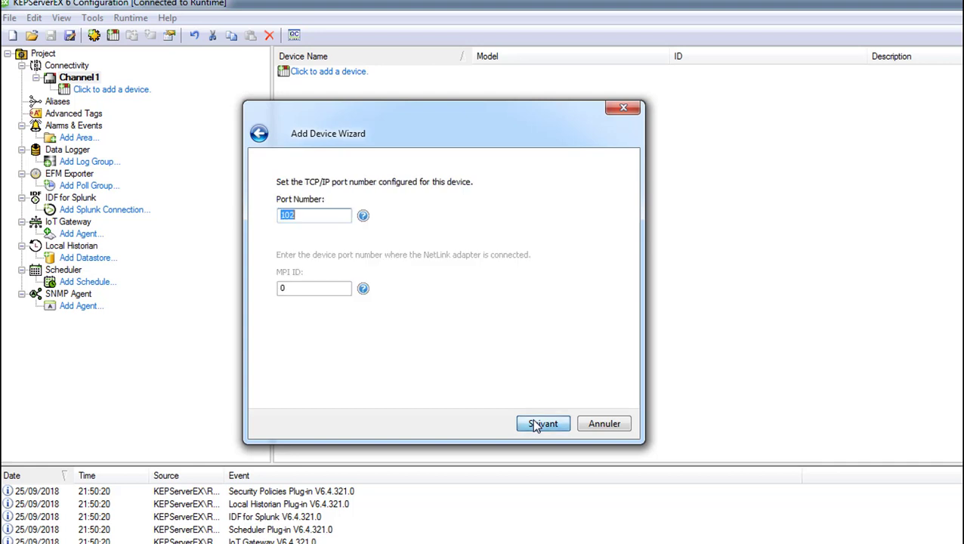
click(534, 424)
click(535, 424)
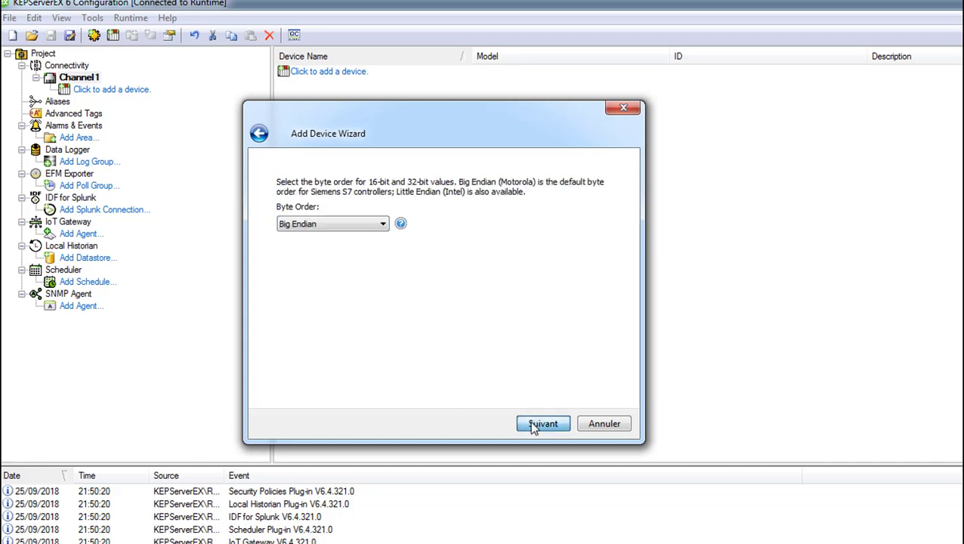
click(535, 424)
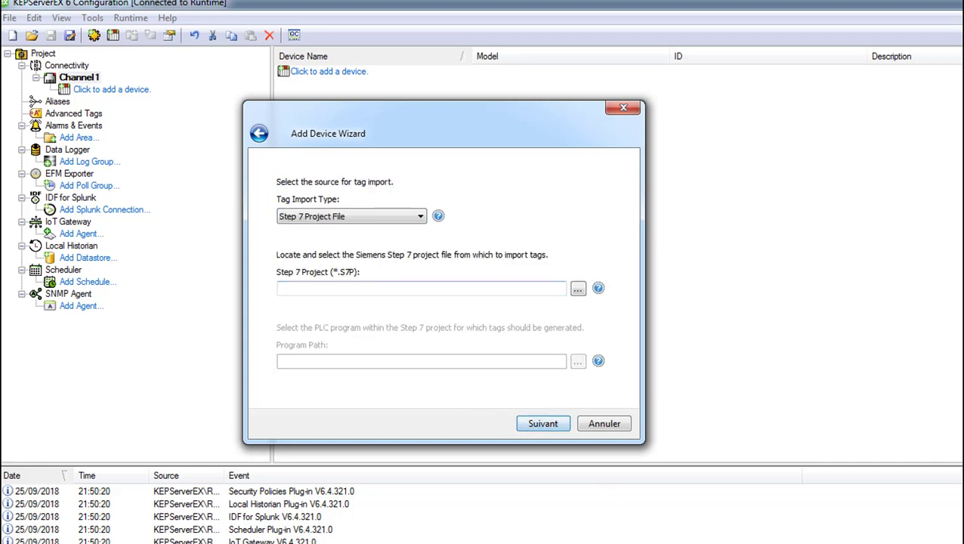
click(519, 424)
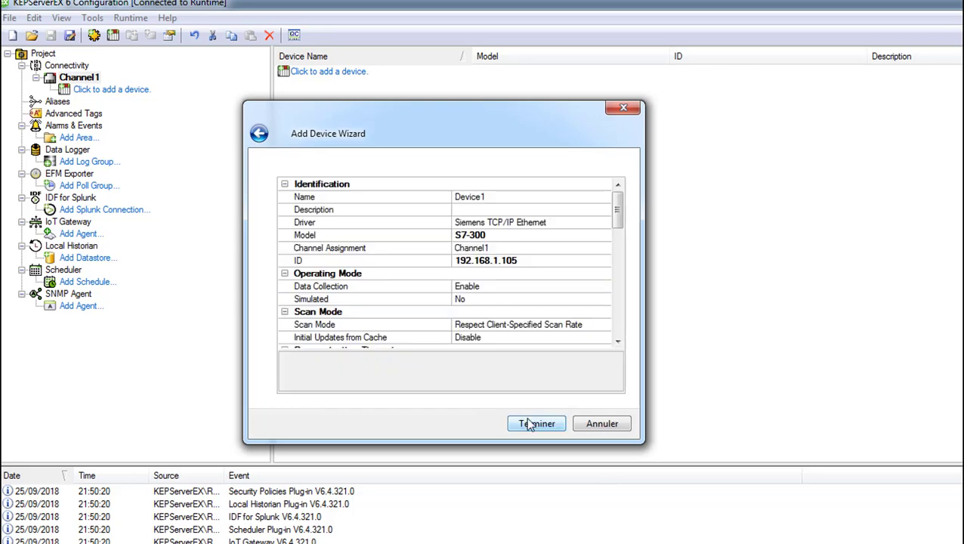
click(531, 424)
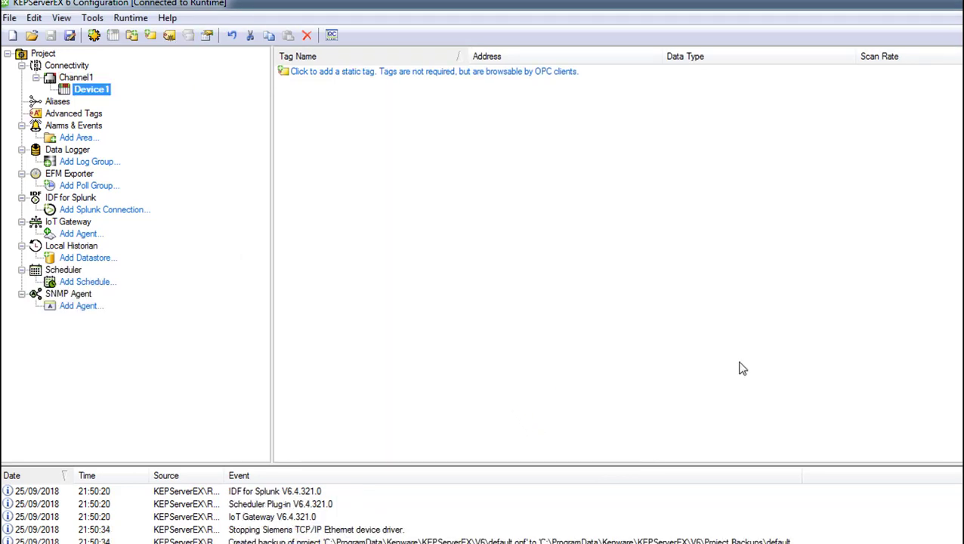
Add Boolean tag Var1 at address M0.0 to Device1
click(396, 75)
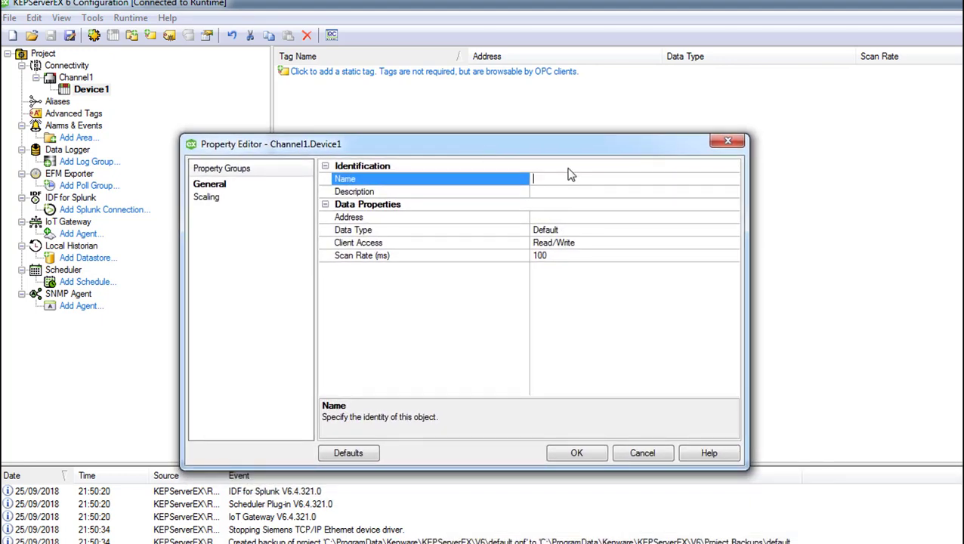
text(Var1)
click(548, 217)
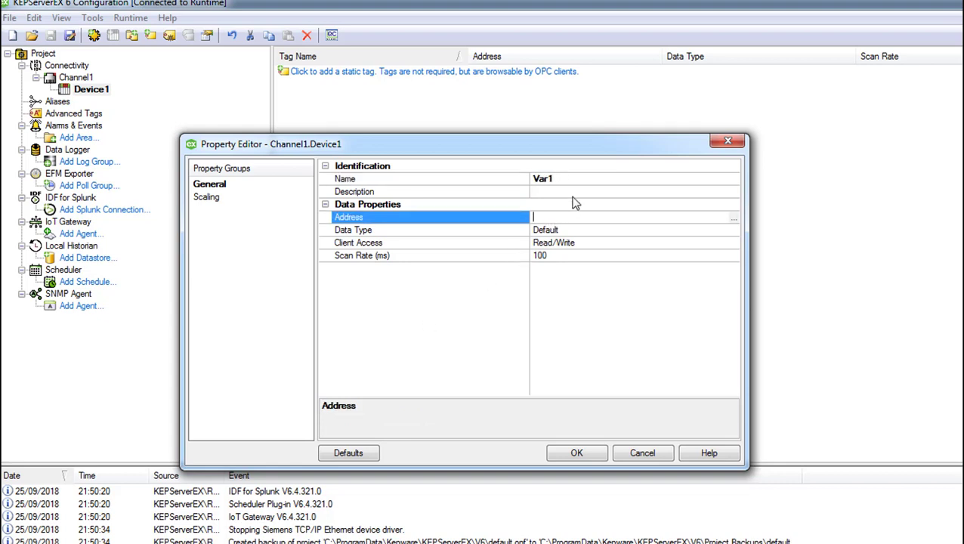
drag(598, 146, 533, 114)
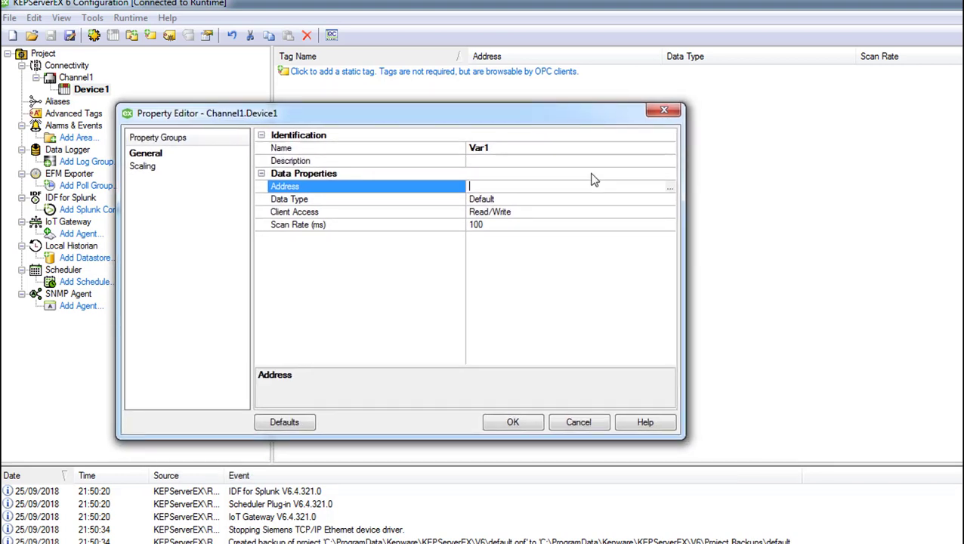
text(M0.0)
click(500, 422)
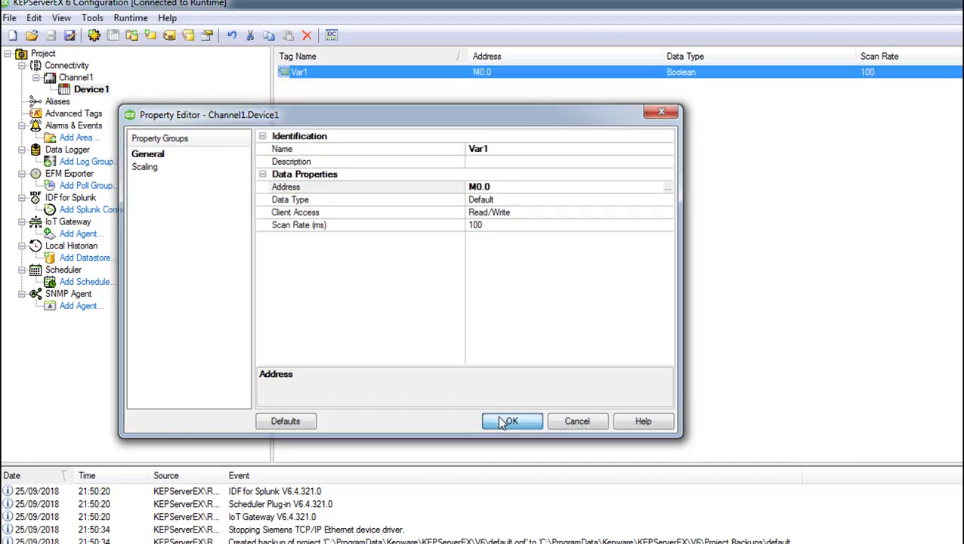
Add Boolean tag Var2 at address M0.1, then bring up the New Tag menu again
right_click(350, 117)
click(398, 122)
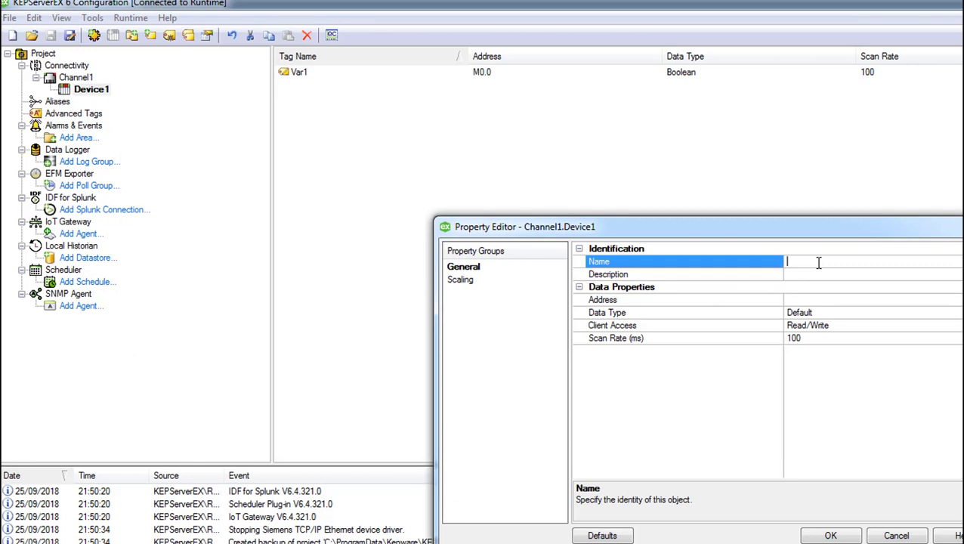
drag(839, 229, 519, 106)
text(v)
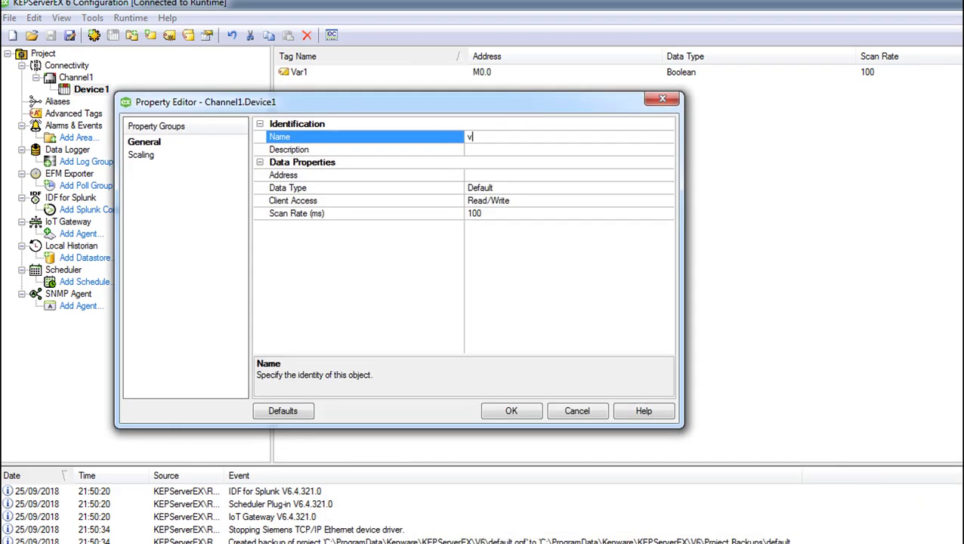
key(BackSpace)
text(Var2)
click(488, 176)
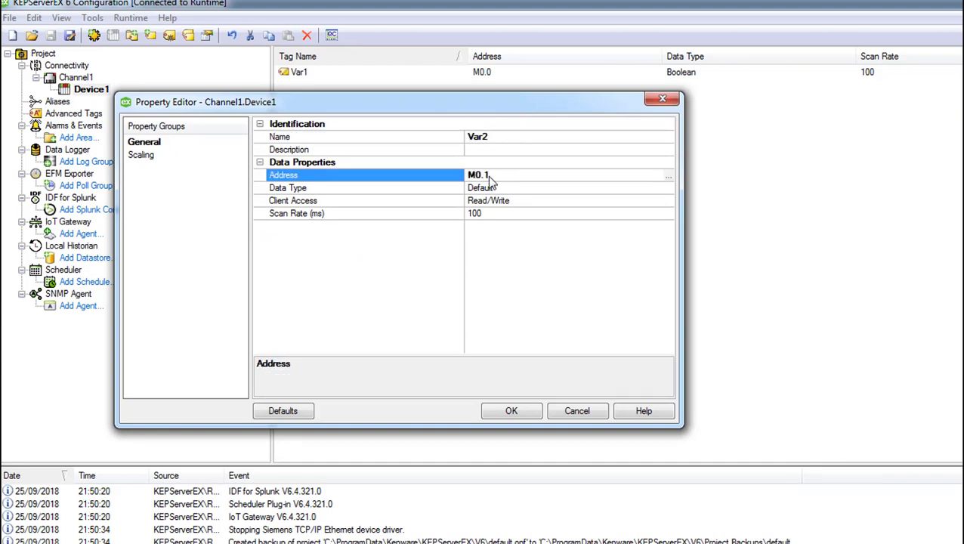
click(523, 416)
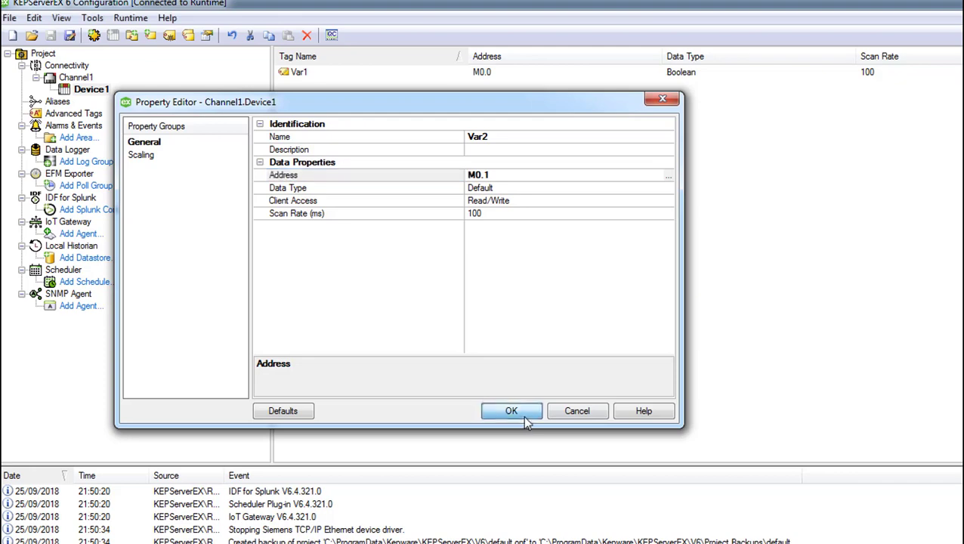
right_click(416, 190)
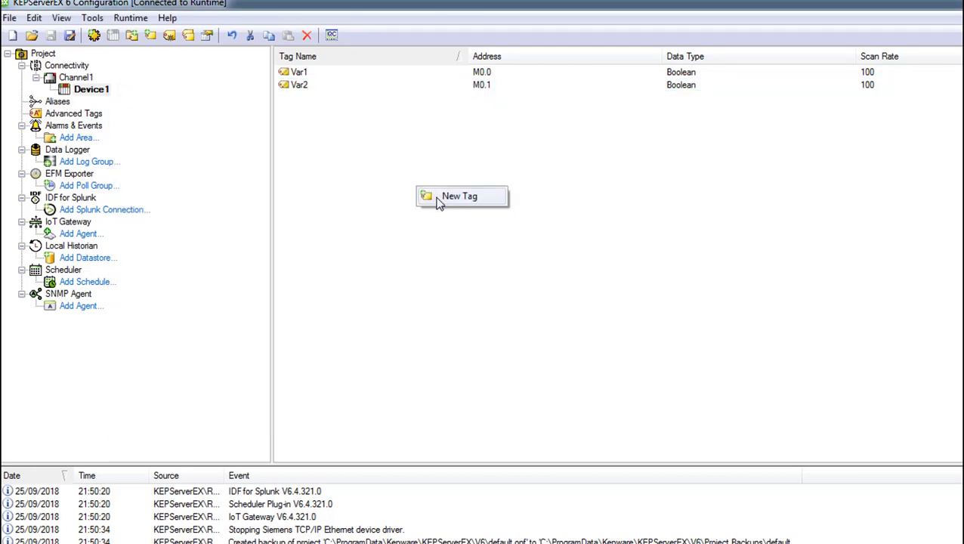
Add Word tag Val1 at address MW10
click(432, 198)
drag(751, 237, 452, 146)
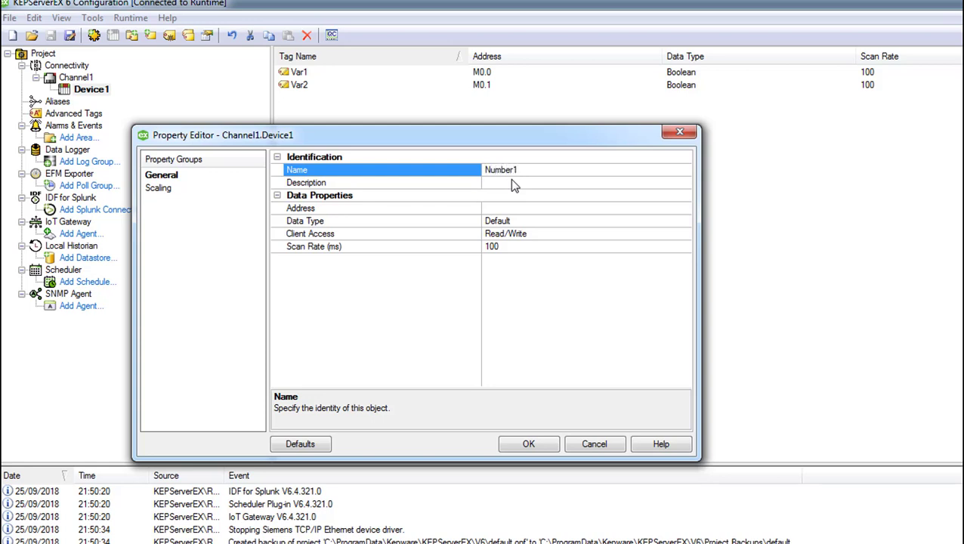
click(551, 168)
drag(550, 167, 479, 173)
text(Val1)
click(533, 209)
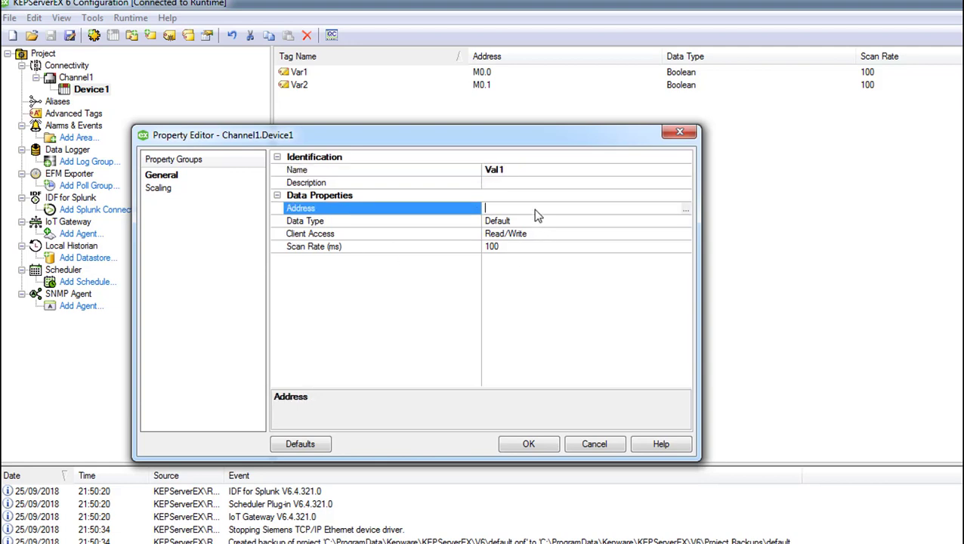
text(MW10)
key(Return)
click(542, 444)
Add Word tag Val2 at MW12, renaming it from the duplicate name Var2
right_click(455, 217)
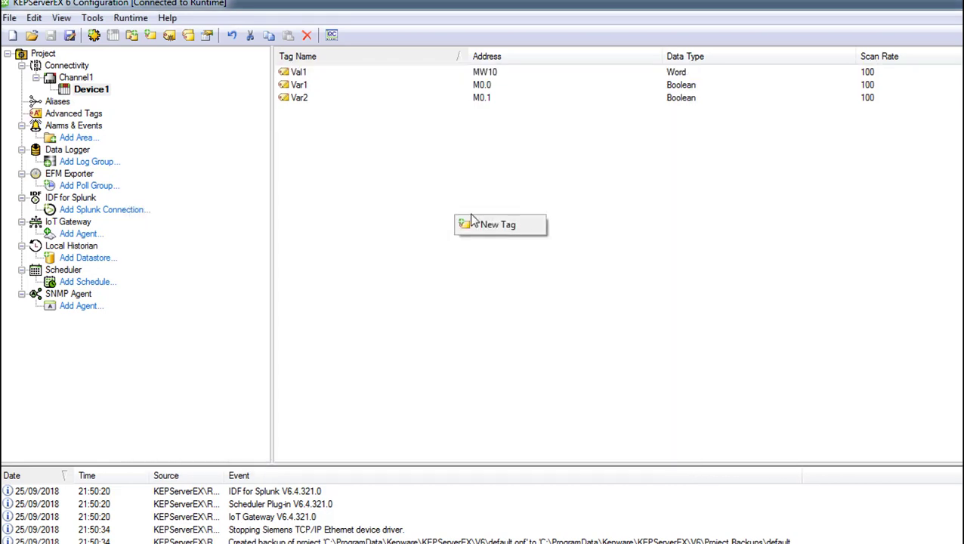
click(484, 225)
click(823, 262)
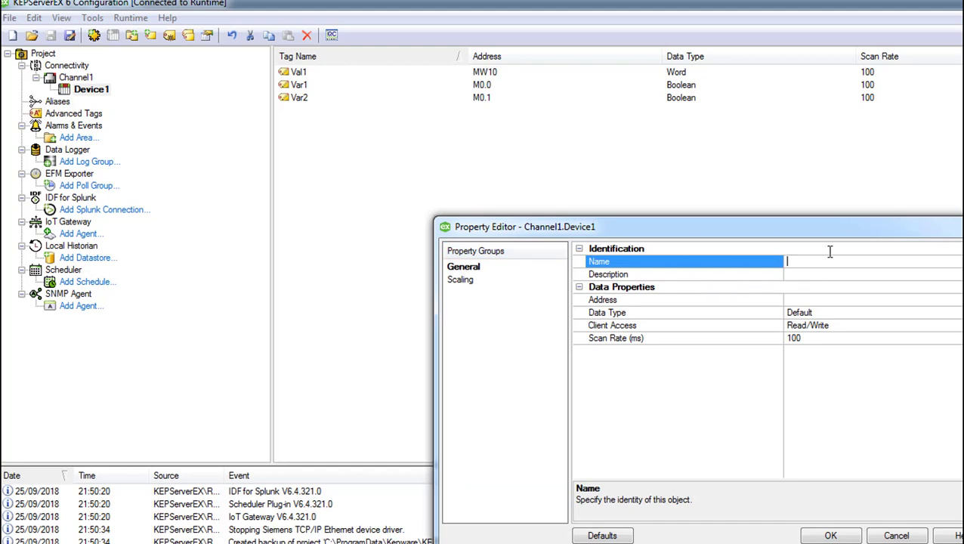
text(Var2)
click(821, 303)
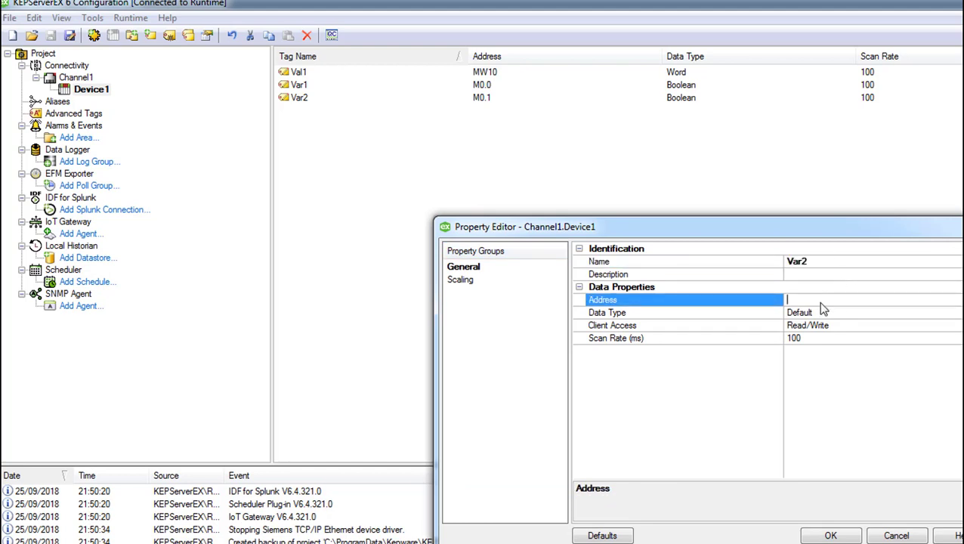
text(MW12)
click(826, 535)
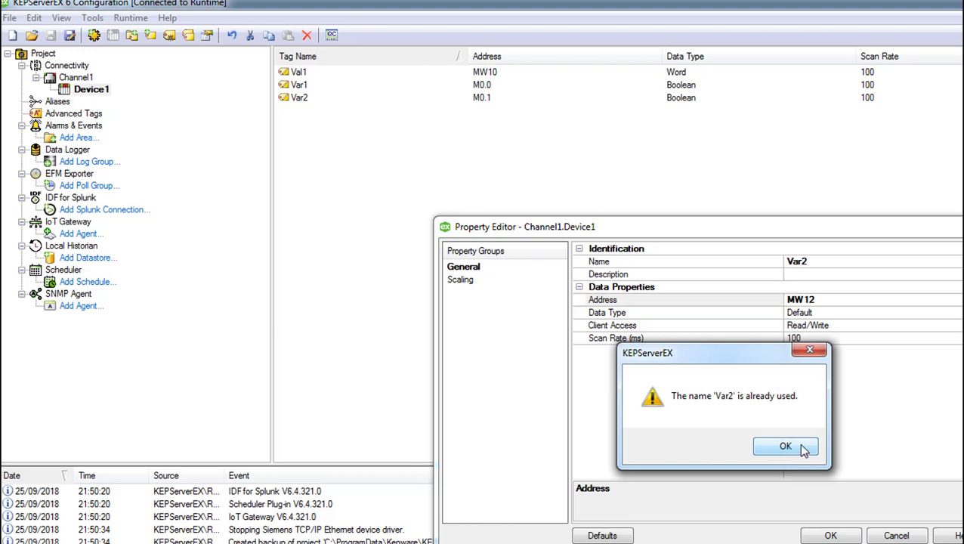
click(810, 351)
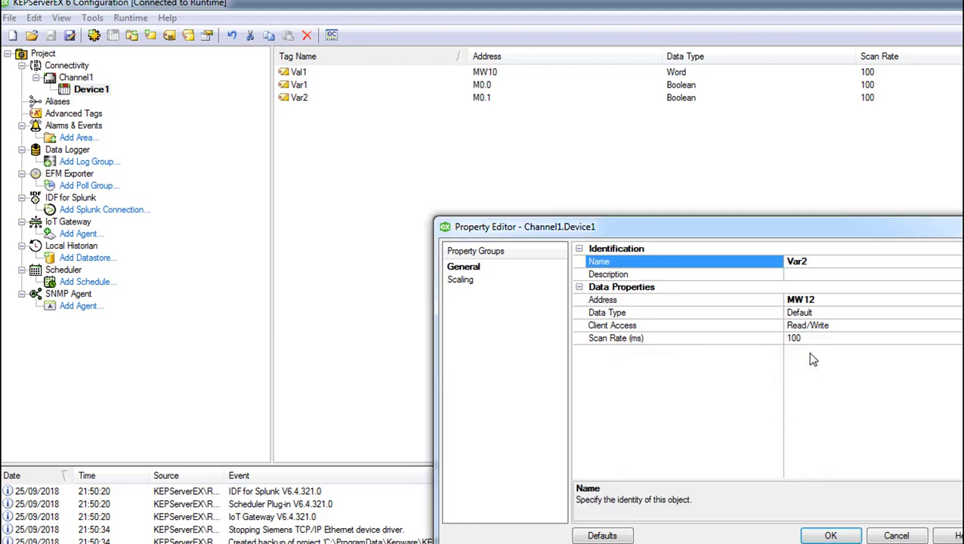
click(802, 263)
key(BackSpace)
text(l)
key(Return)
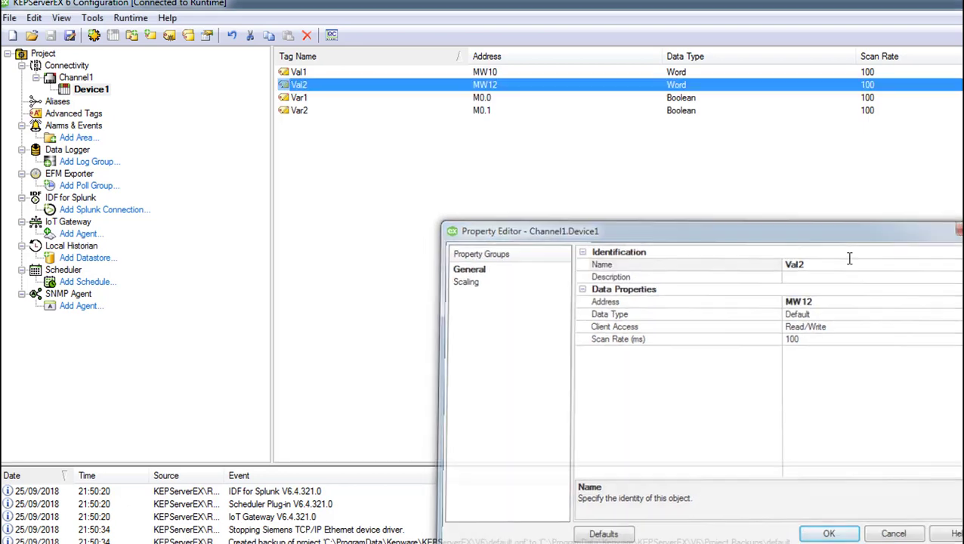
Add Word tag Val3 at address MW14
click(536, 181)
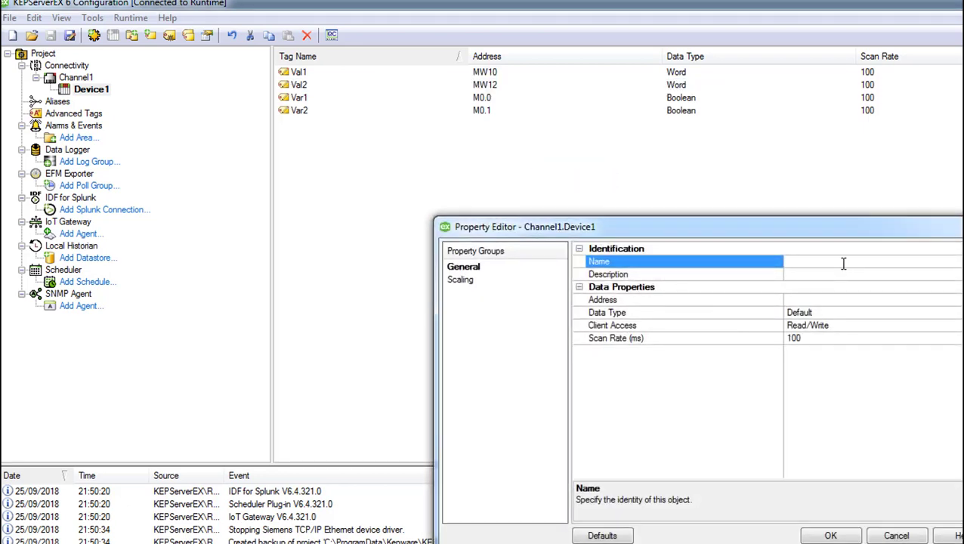
text(Val3)
key(BackSpace)
key(BackSpace)
text(l3)
click(943, 300)
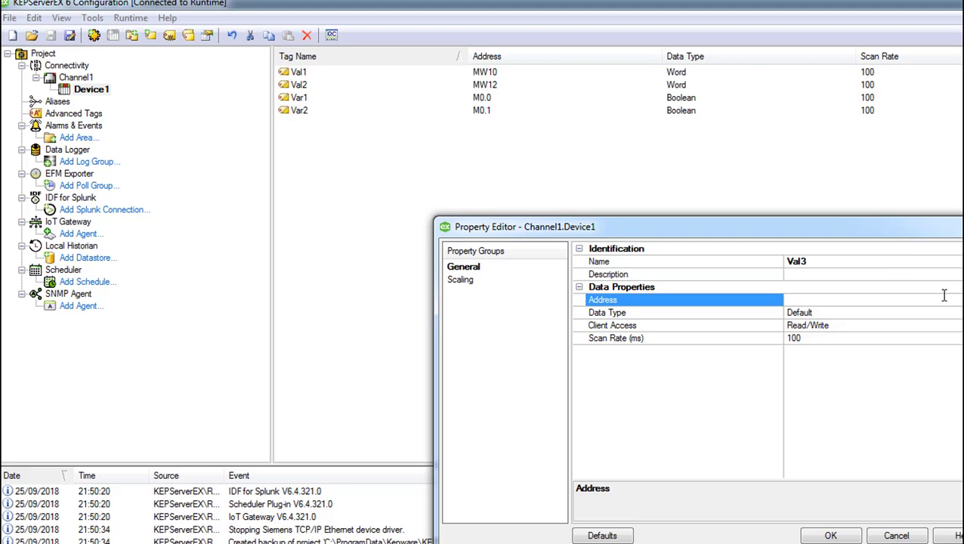
text(MW14)
drag(843, 226, 654, 98)
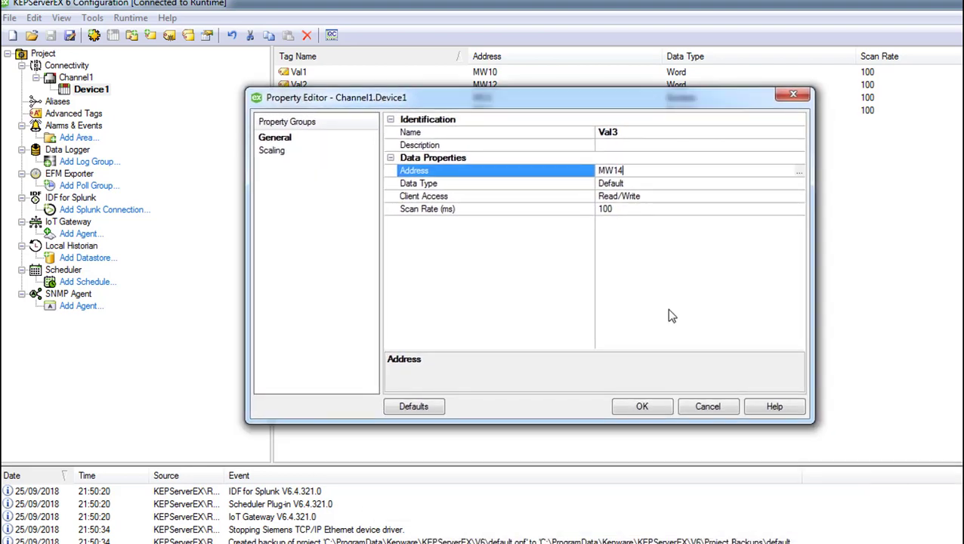
click(643, 408)
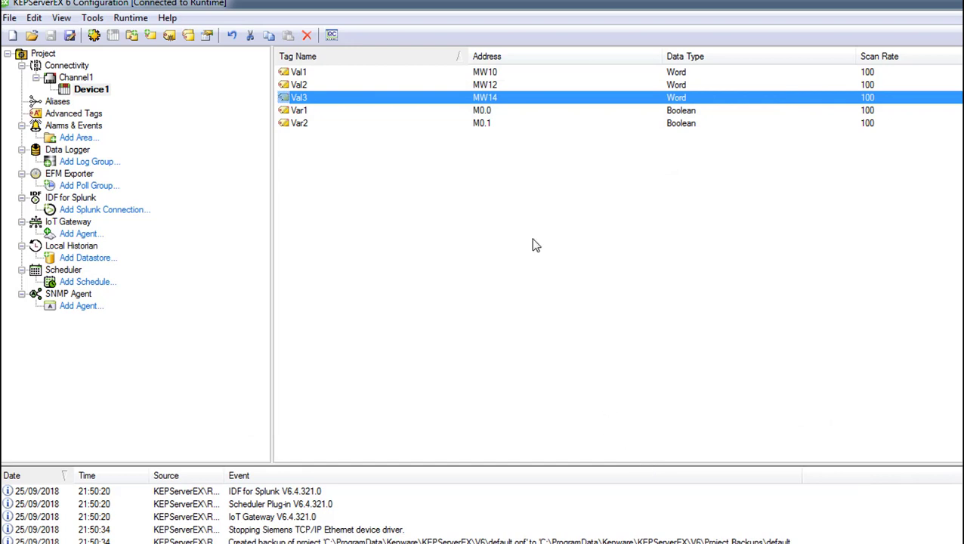
Display Device1's Good-quality tags in Quick Client (Val1 70, Val2 40, Val3 2800), with PLCSIM placed beside it
click(332, 36)
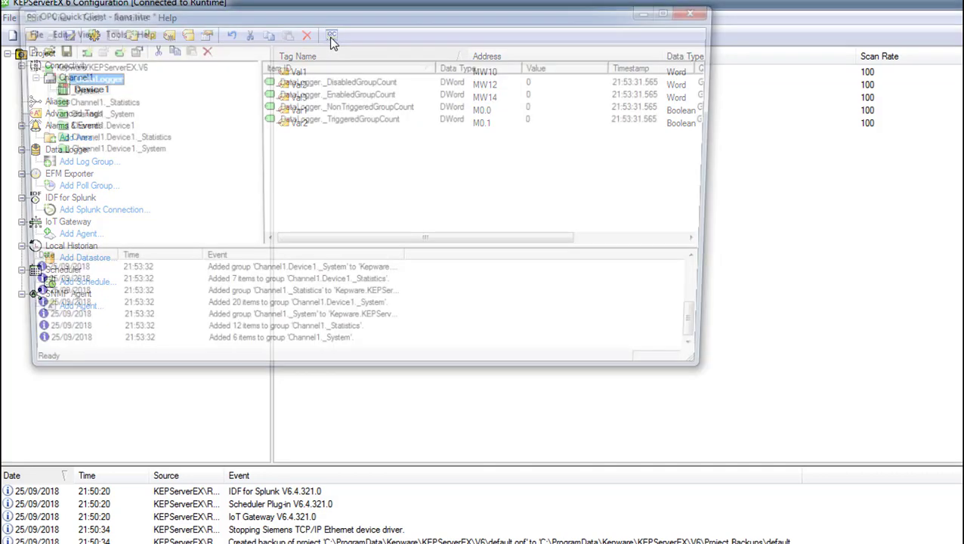
click(104, 126)
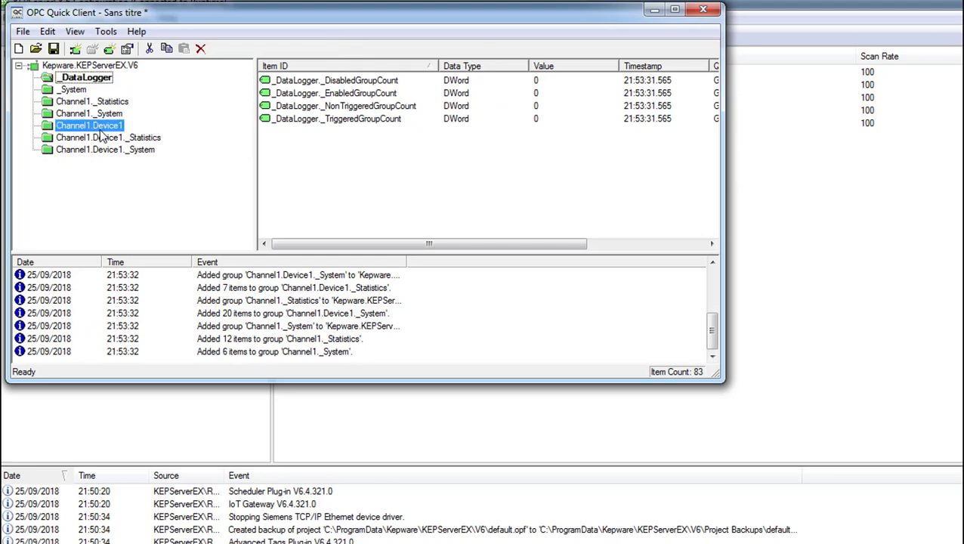
drag(458, 243, 511, 260)
drag(722, 380, 937, 542)
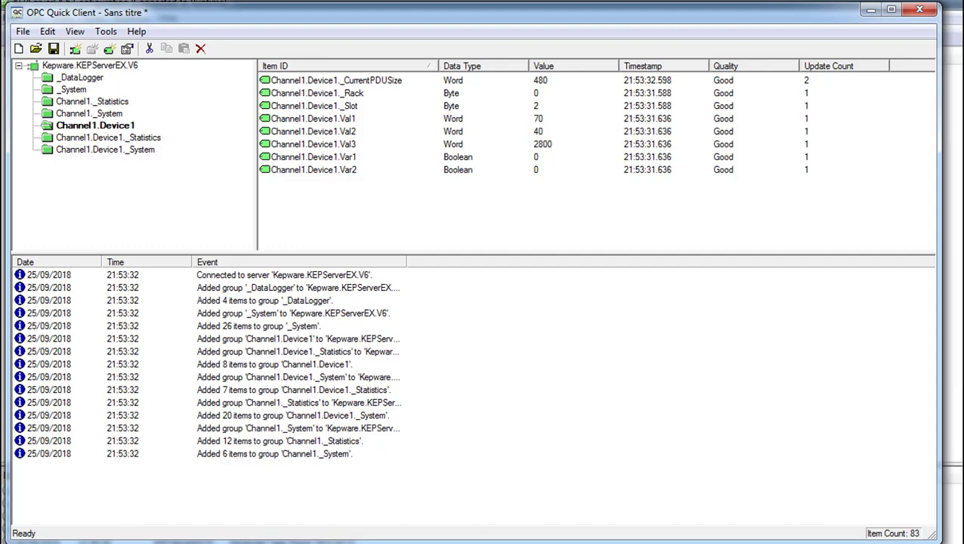
click(454, 503)
drag(426, 166, 779, 210)
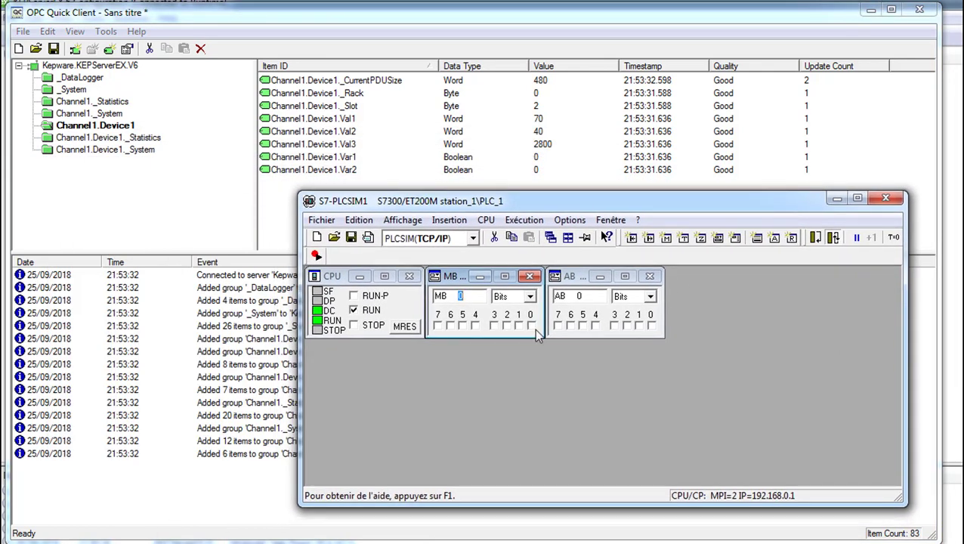
Toggle bits M0.0 and M0.1 in PLCSIM's MB 0 window until Var1 and Var2 read 1
click(532, 327)
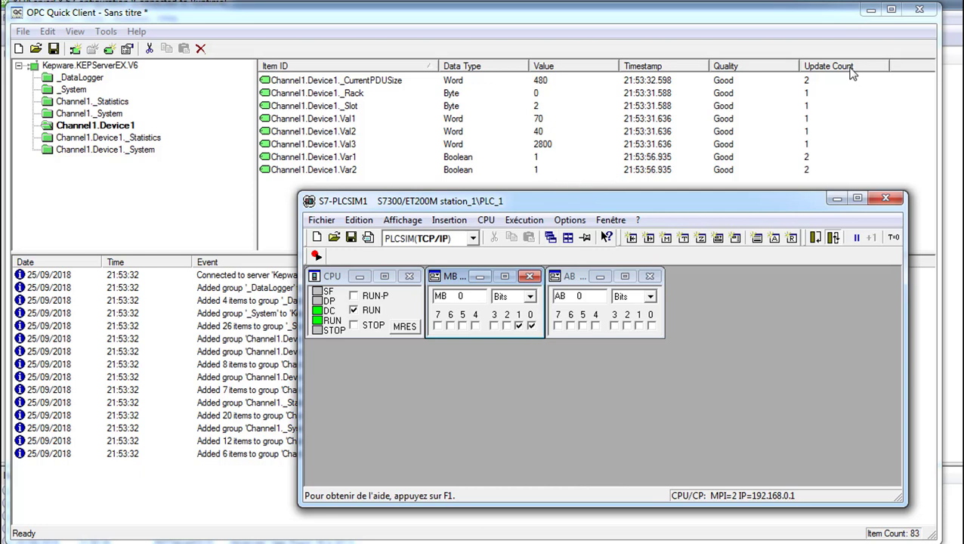
click(531, 326)
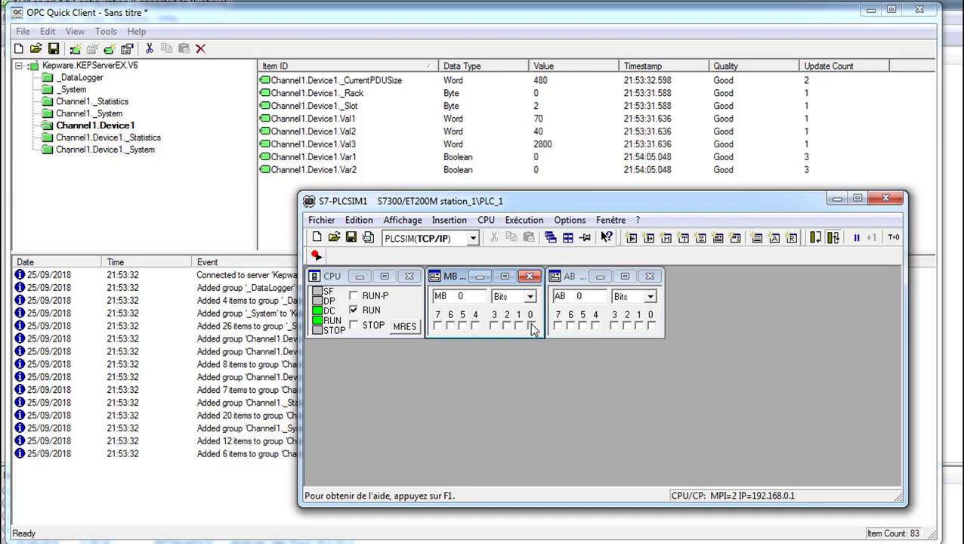
click(532, 326)
click(532, 326)
click(531, 326)
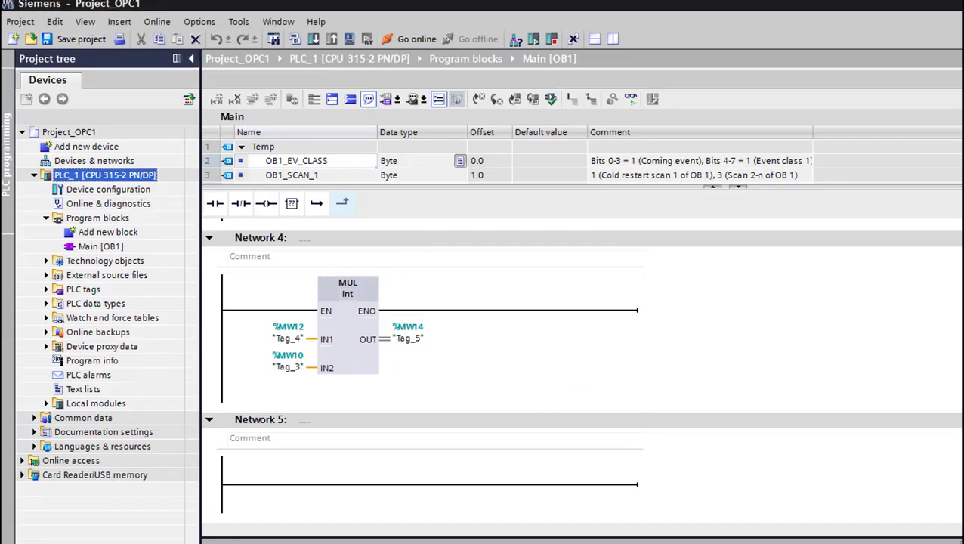
scroll(580, 369, up, 10)
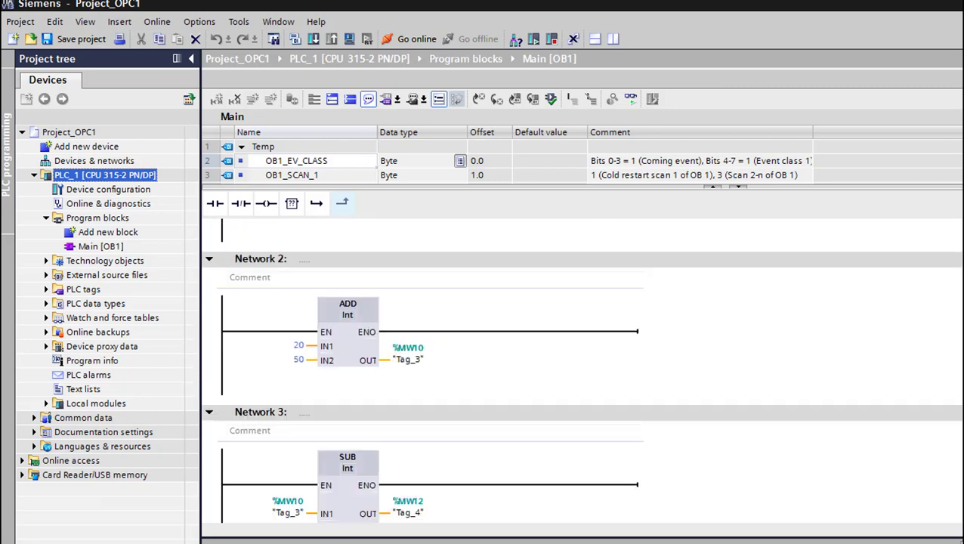
scroll(580, 369, down, 4)
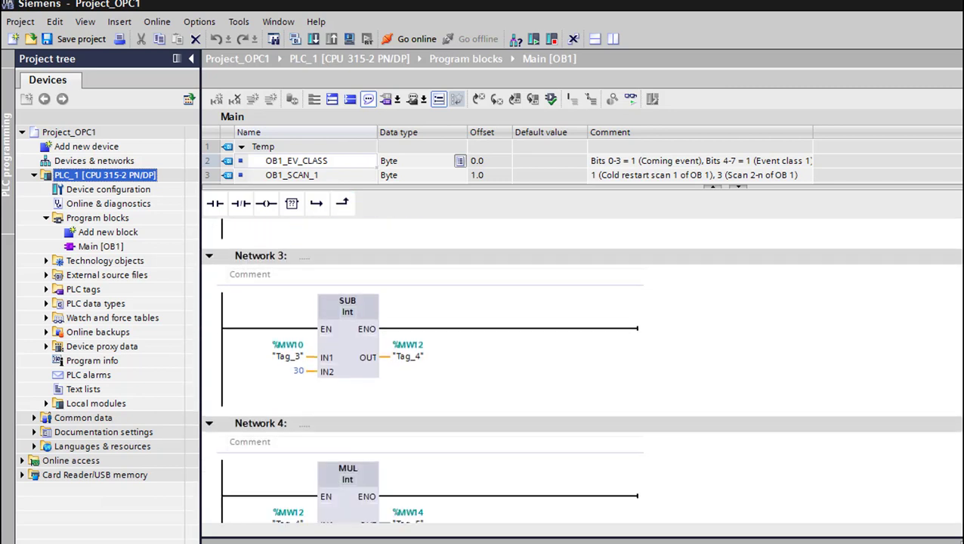
key(alt+Tab)
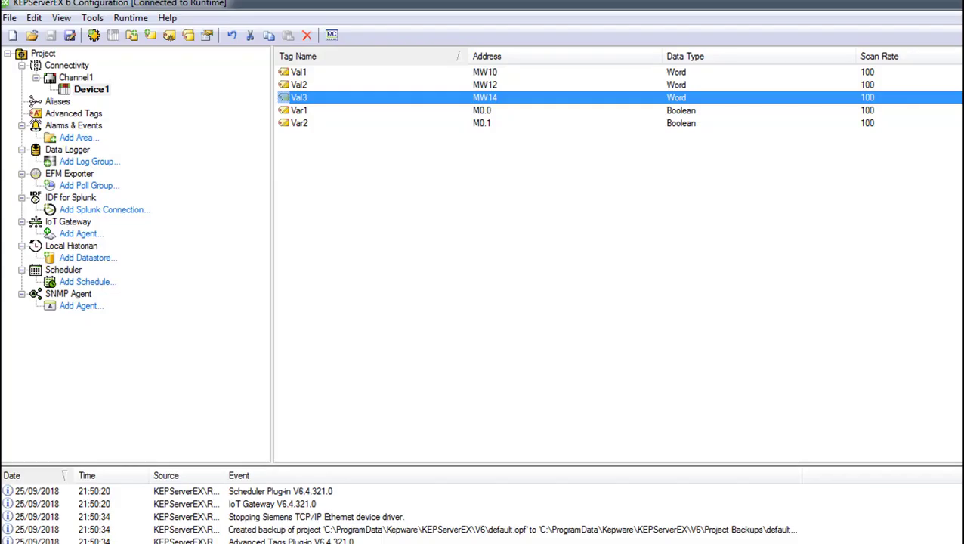
key(alt+Tab)
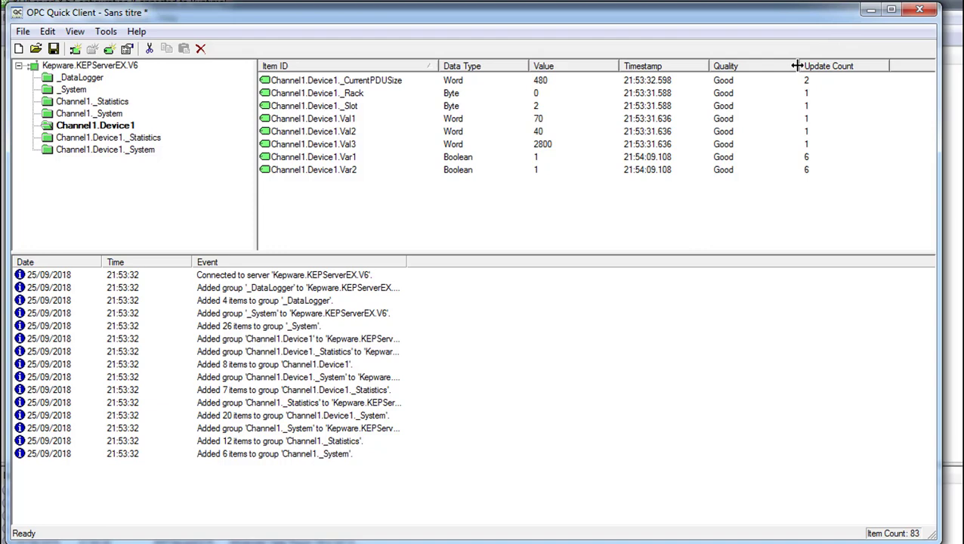
click(869, 12)
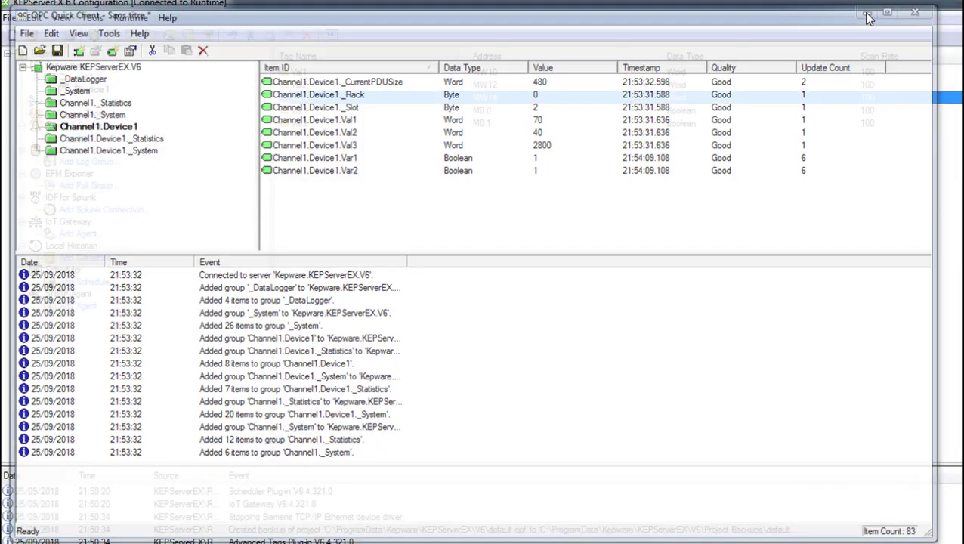